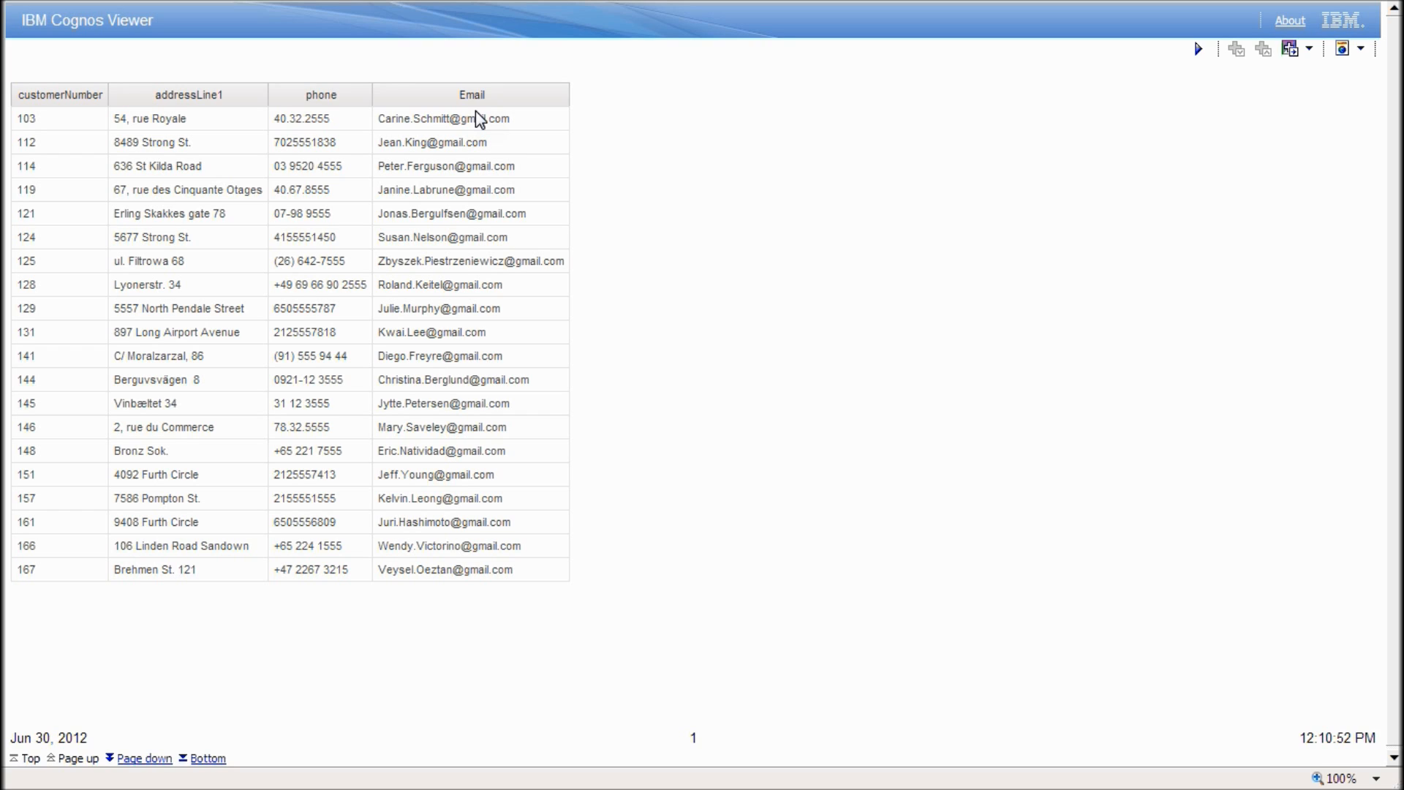
Leave the Cognos Viewer report output and return to Report Studio's empty list report.
{"action": "key", "text": "alt+Tab"}
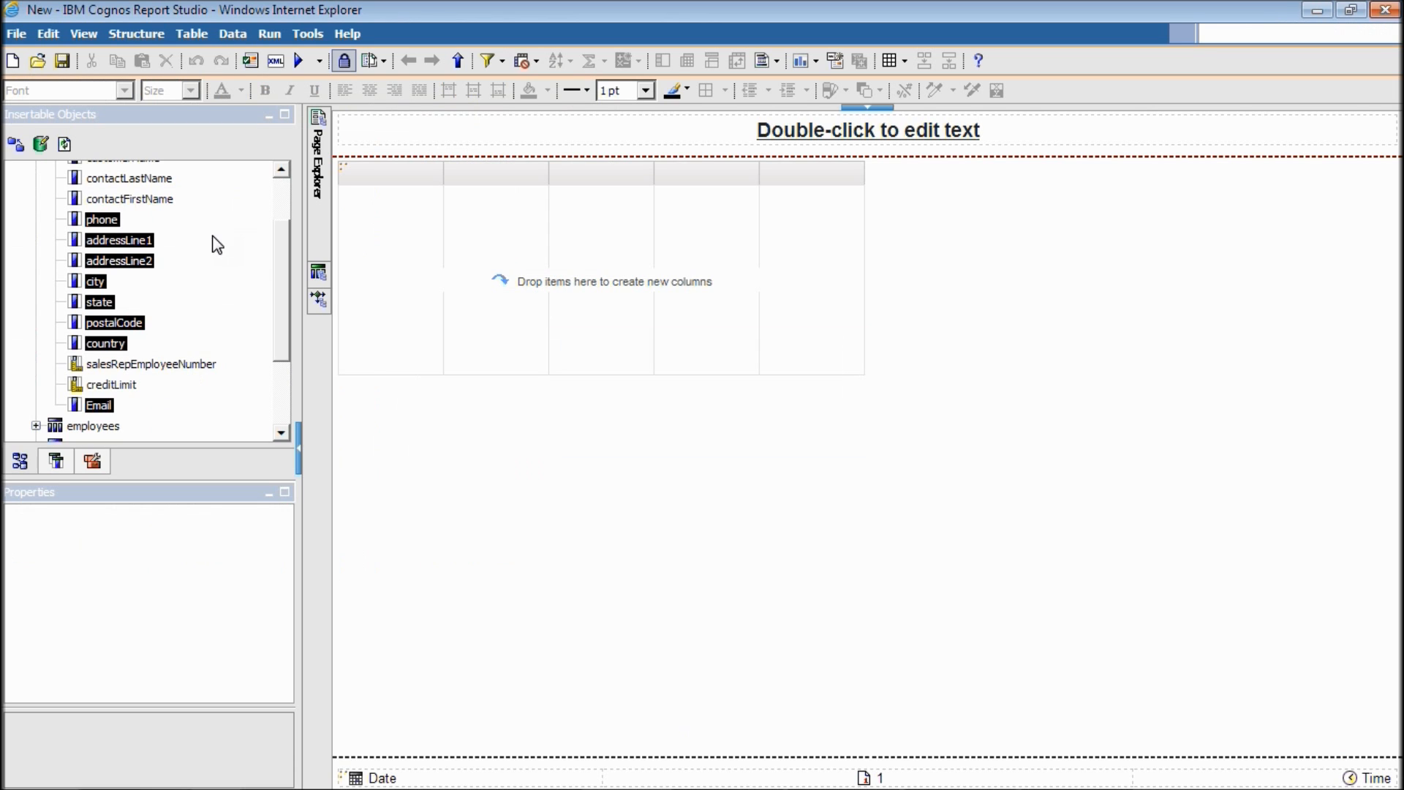
Add customerNumber and customerName as list columns, then open Query1 to view its data items.
{"action": "left_click", "coordinate": [288, 189]}
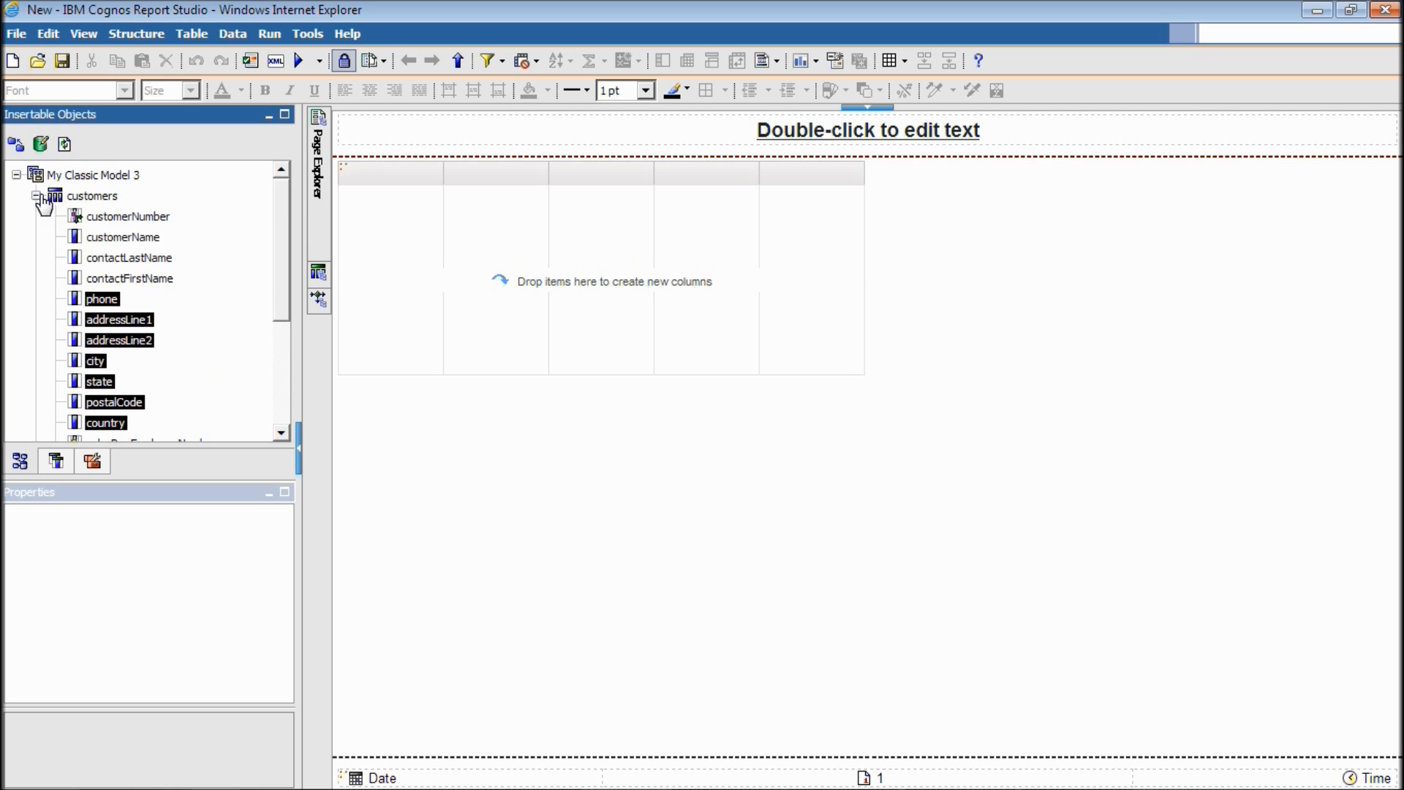
{"action": "left_click", "coordinate": [107, 219]}
{"action": "left_click_drag", "start_coordinate": [131, 227], "coordinate": [424, 281]}
{"action": "left_click_drag", "start_coordinate": [129, 239], "coordinate": [443, 227]}
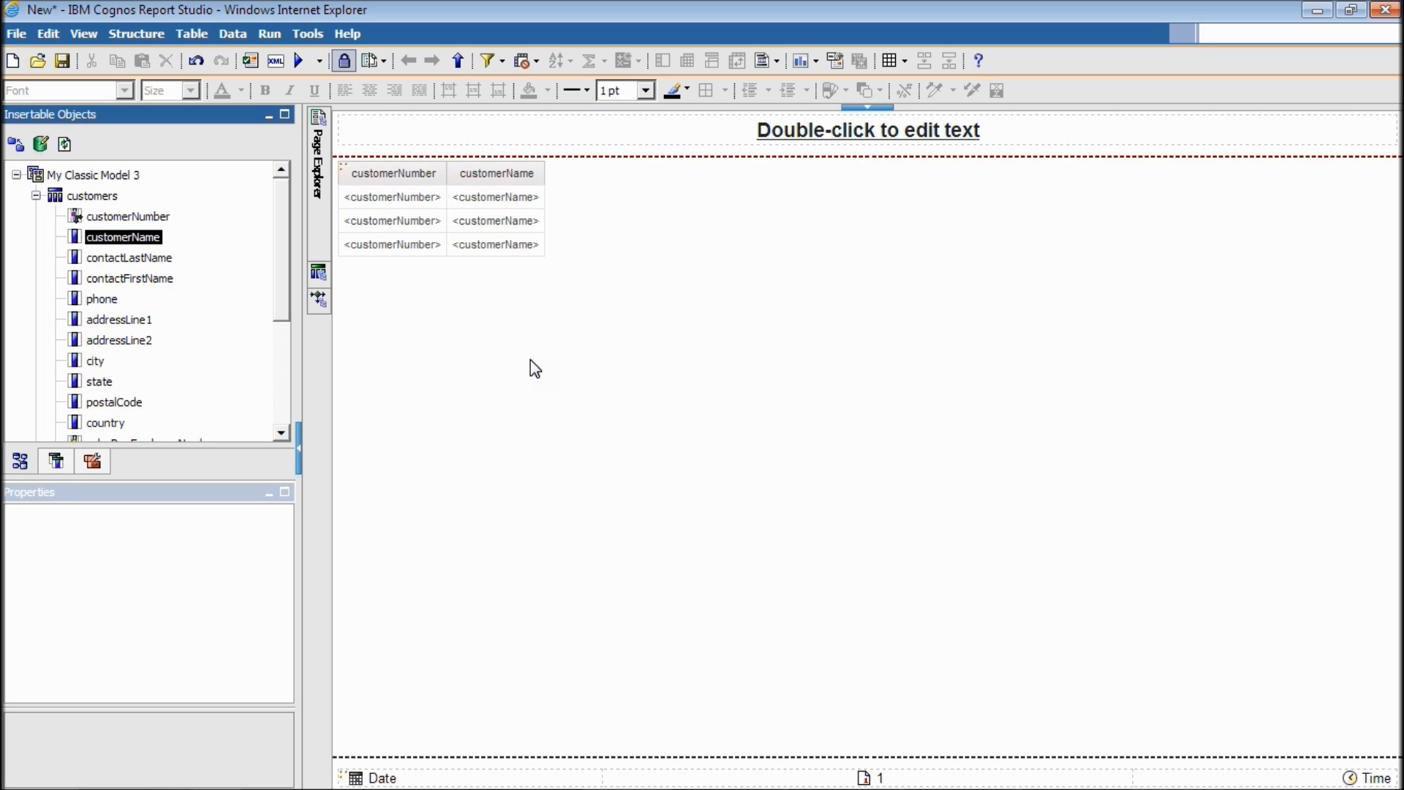
{"action": "mouse_move", "coordinate": [316, 278]}
{"action": "double_click", "coordinate": [410, 163]}
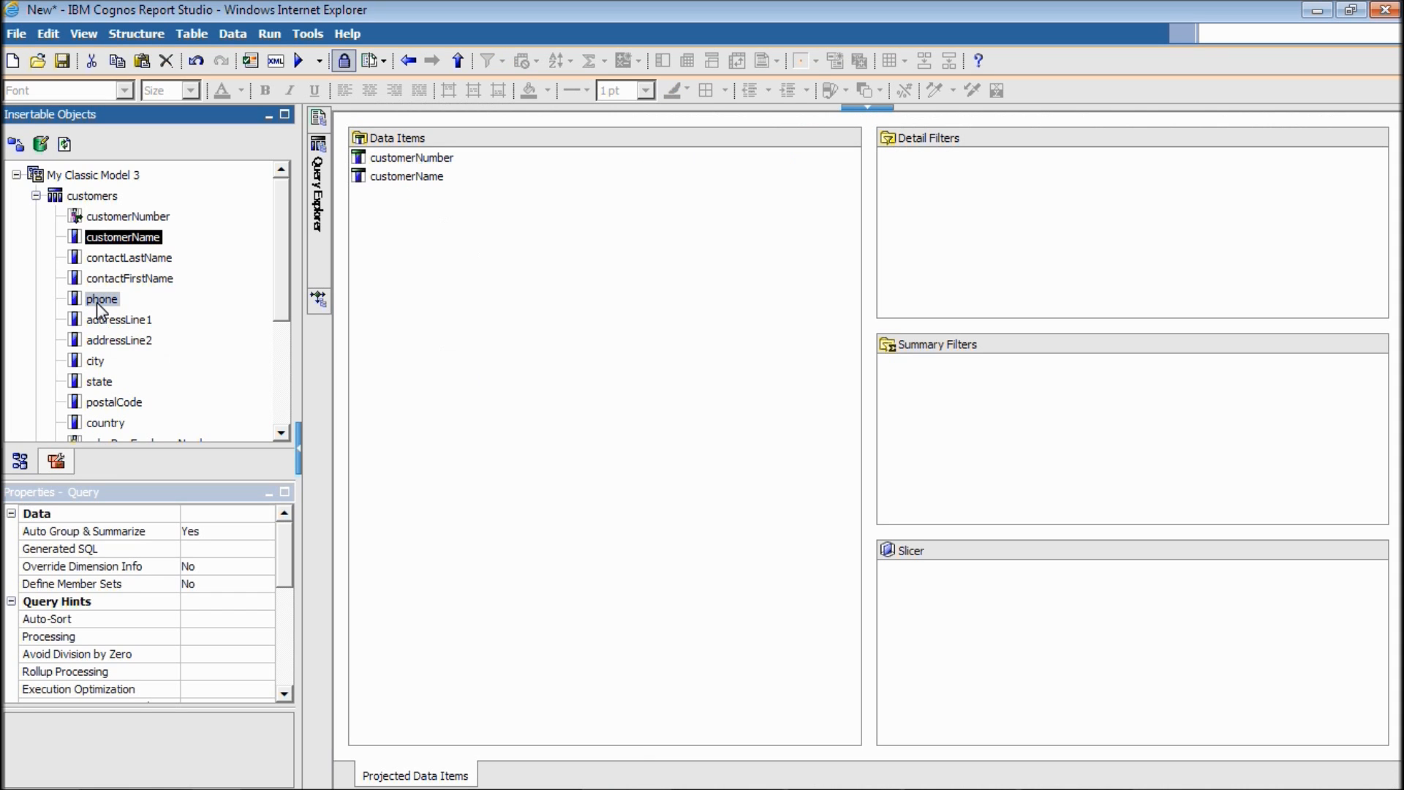
Add the twelve customer fields from contactLastName through Email to Query1's data items.
{"action": "left_click", "coordinate": [99, 299]}
{"action": "left_click", "coordinate": [136, 261]}
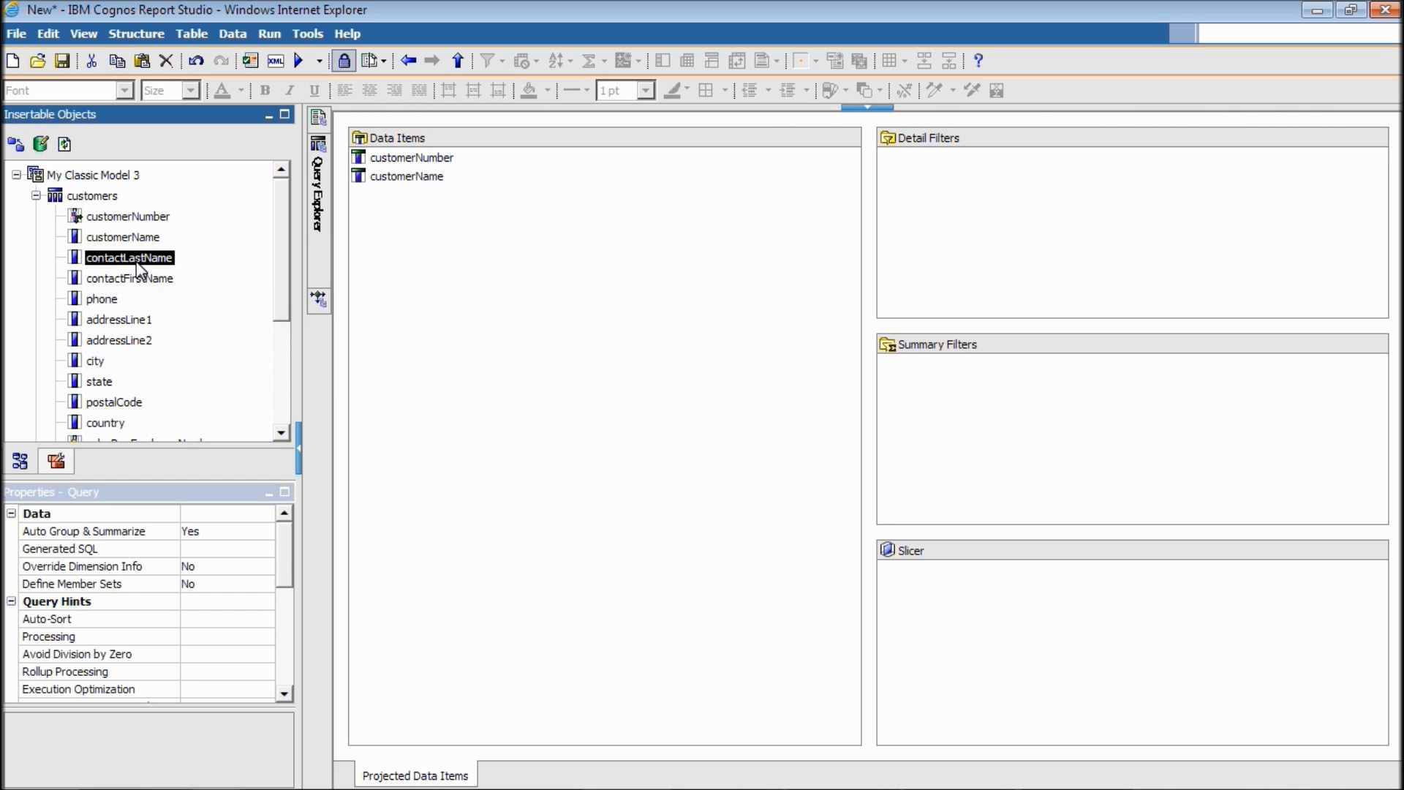
{"action": "left_click_drag", "start_coordinate": [283, 287], "coordinate": [278, 329]}
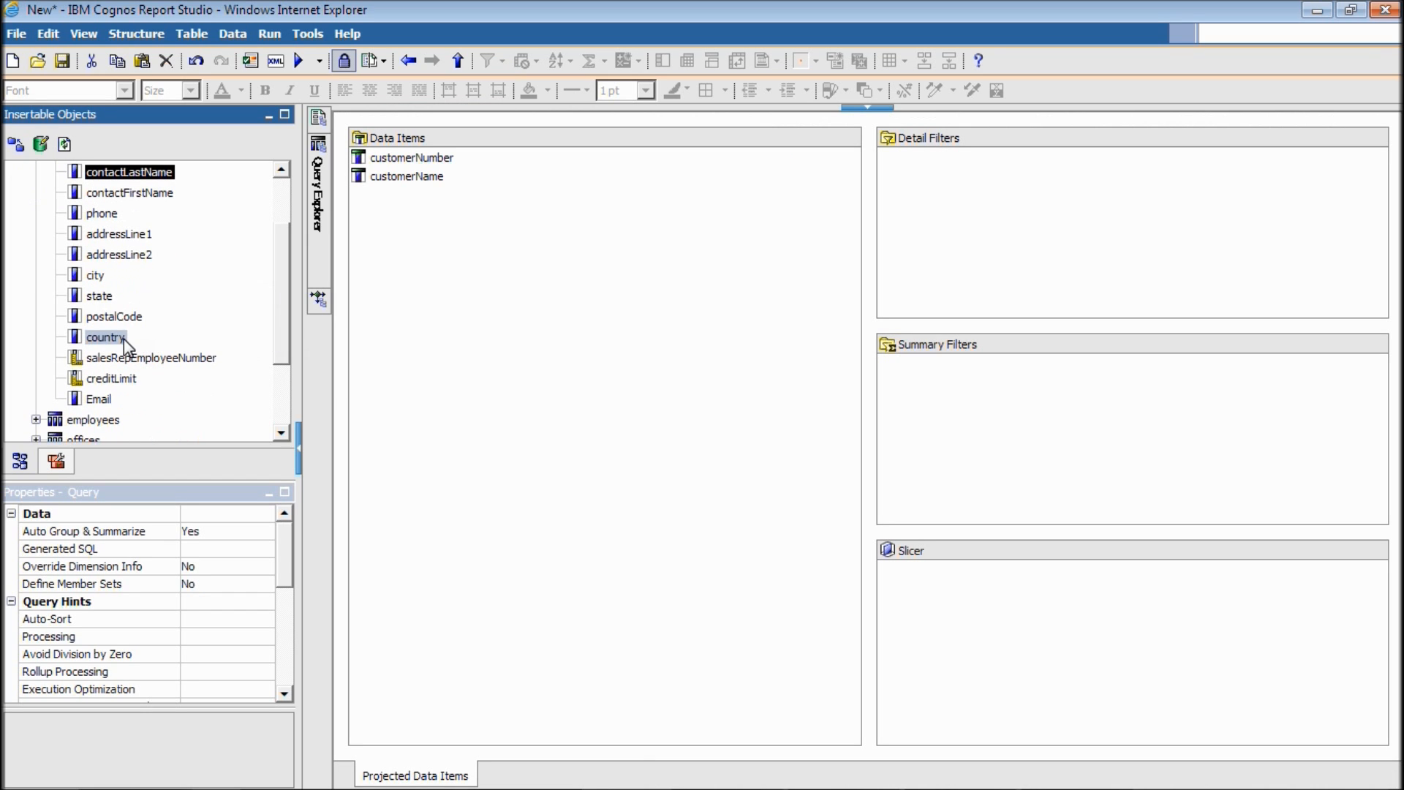
{"action": "left_click", "coordinate": [109, 397], "text": "shift"}
{"action": "left_click_drag", "start_coordinate": [121, 397], "coordinate": [425, 398]}
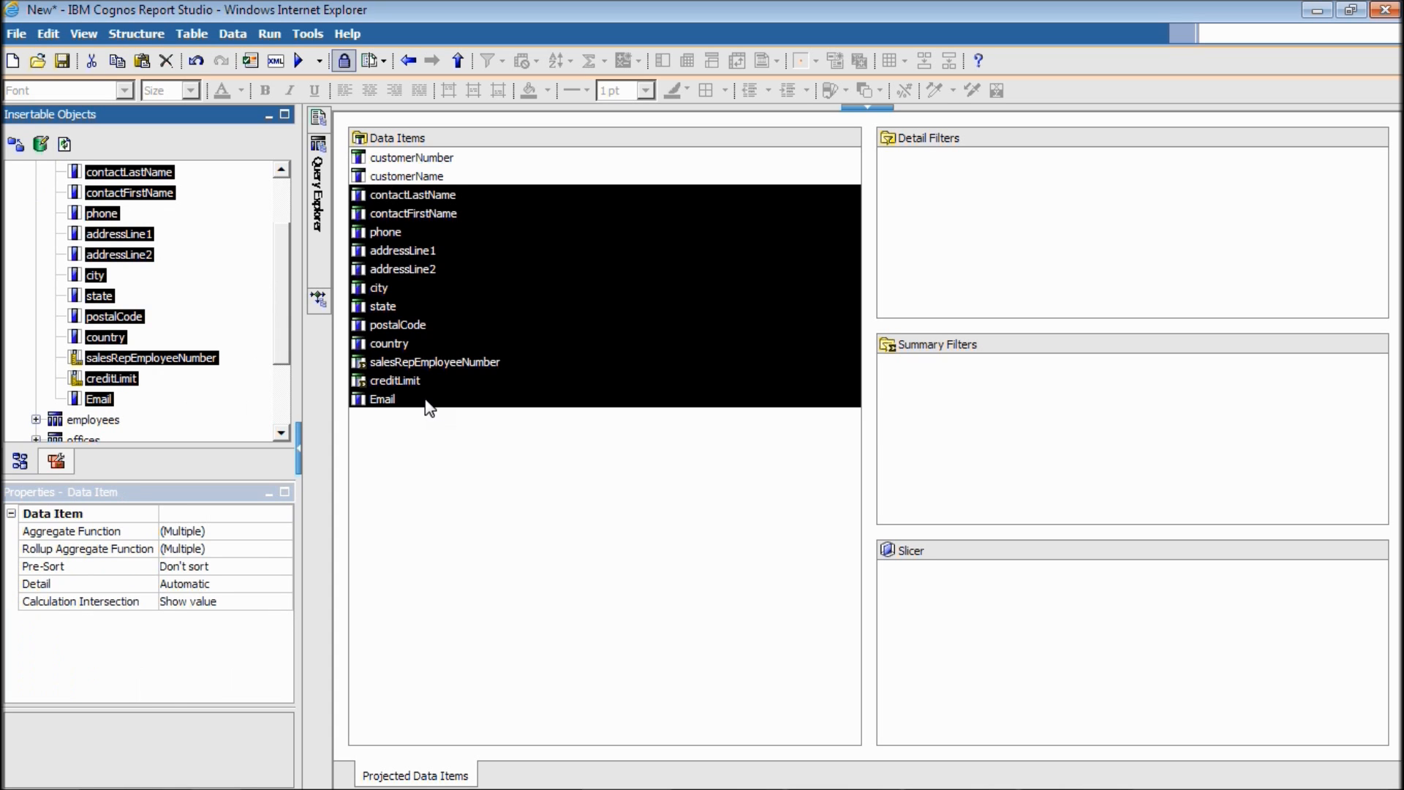
{"action": "left_click", "coordinate": [475, 488]}
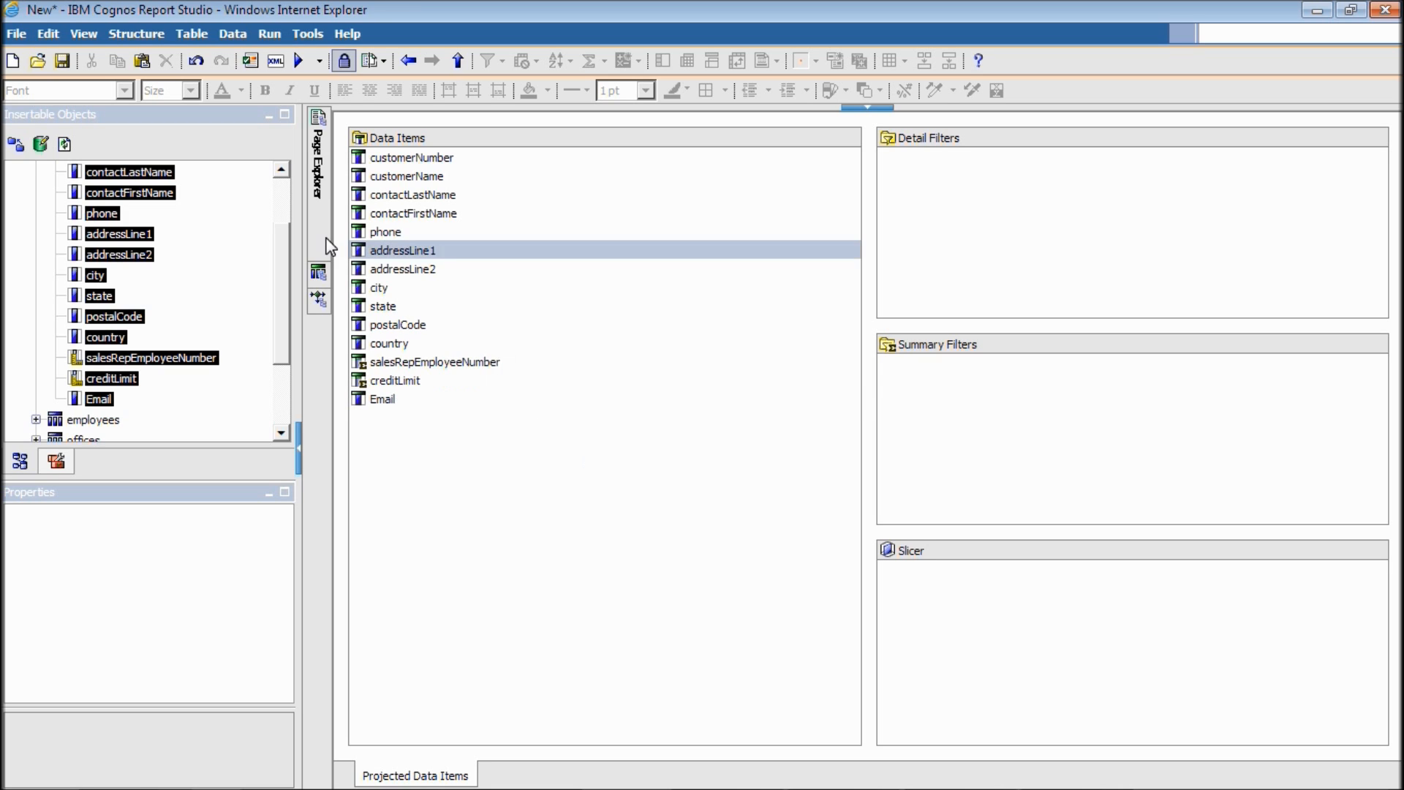
Add a new data item to Query1 defined by #prompt('col1', 'token')#, pasted from Notepad.
{"action": "left_click", "coordinate": [56, 461]}
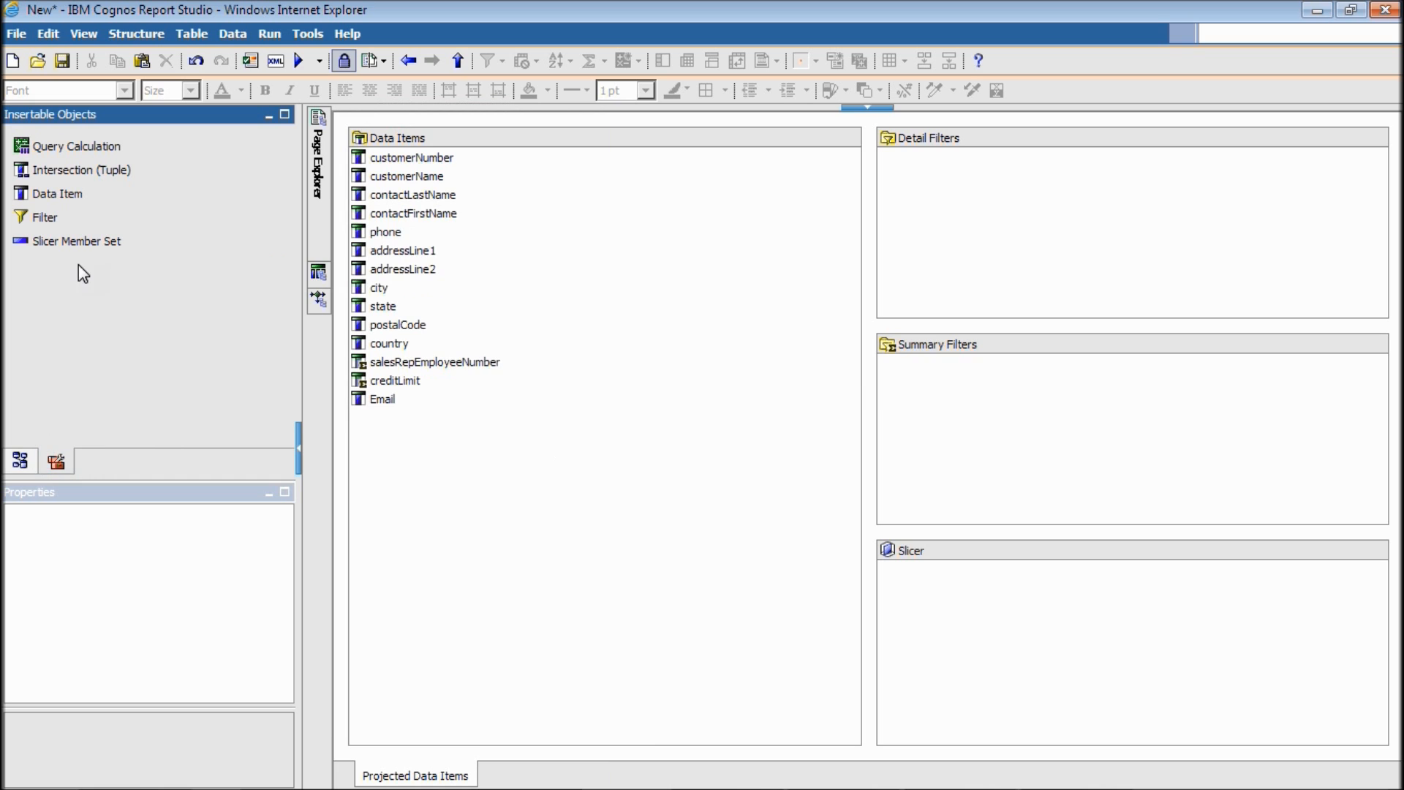
{"action": "left_click_drag", "start_coordinate": [42, 199], "coordinate": [457, 501]}
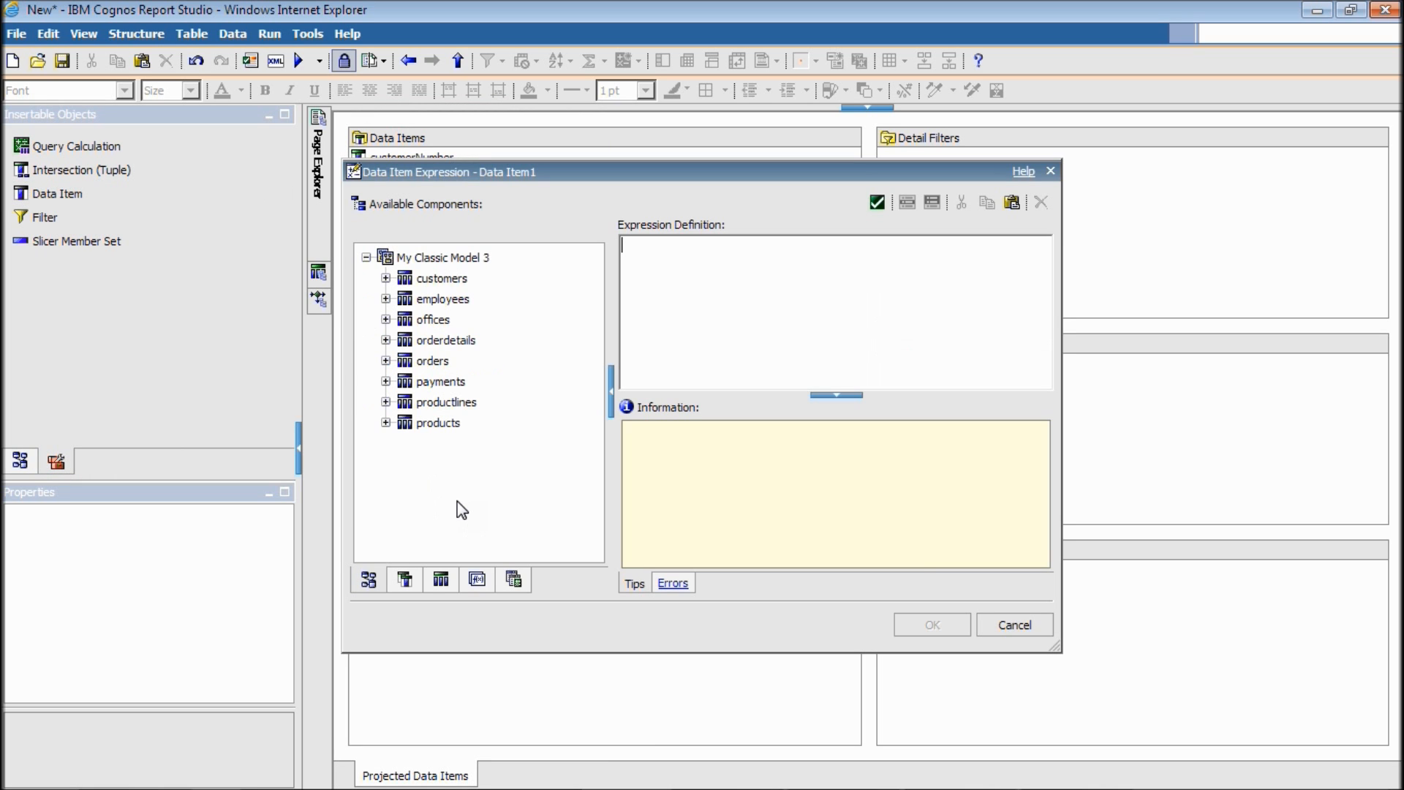
{"action": "key", "text": "alt+Tab"}
{"action": "key", "text": "alt+Tab"}
{"action": "key", "text": "alt+Tab"}
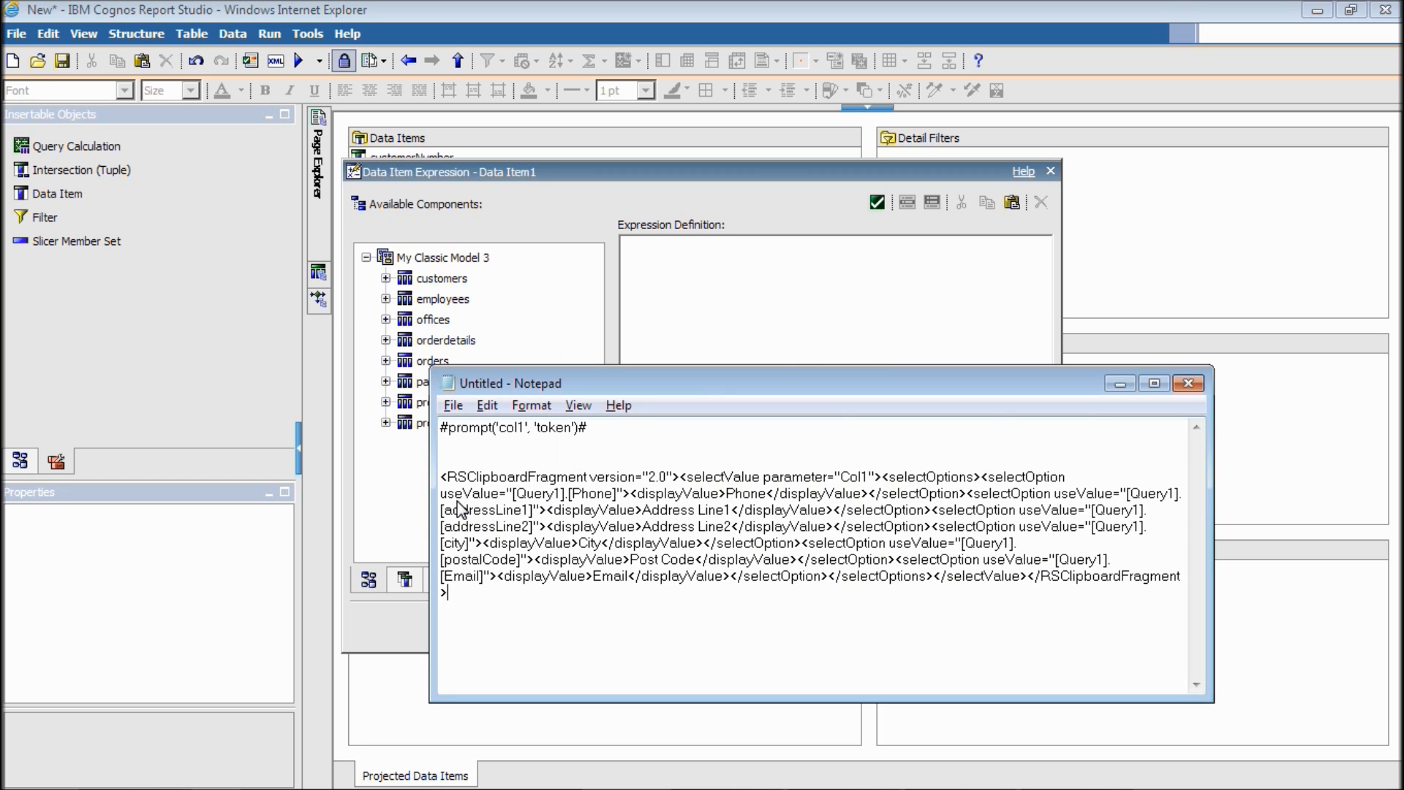
{"action": "left_click_drag", "start_coordinate": [604, 427], "coordinate": [439, 427]}
{"action": "key", "text": "ctrl+x"}
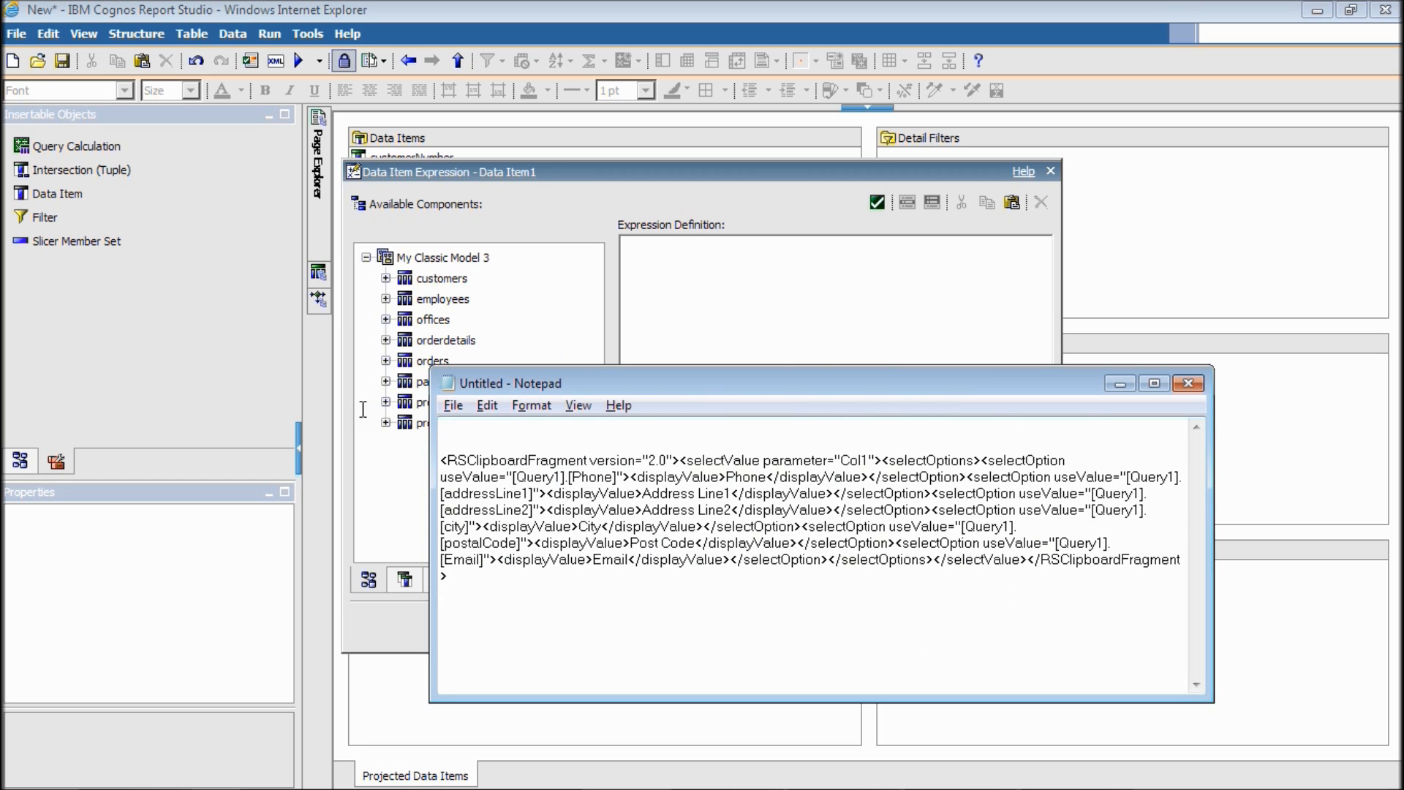
{"action": "left_click", "coordinate": [362, 409]}
{"action": "left_click", "coordinate": [804, 344]}
{"action": "key", "text": "ctrl+v"}
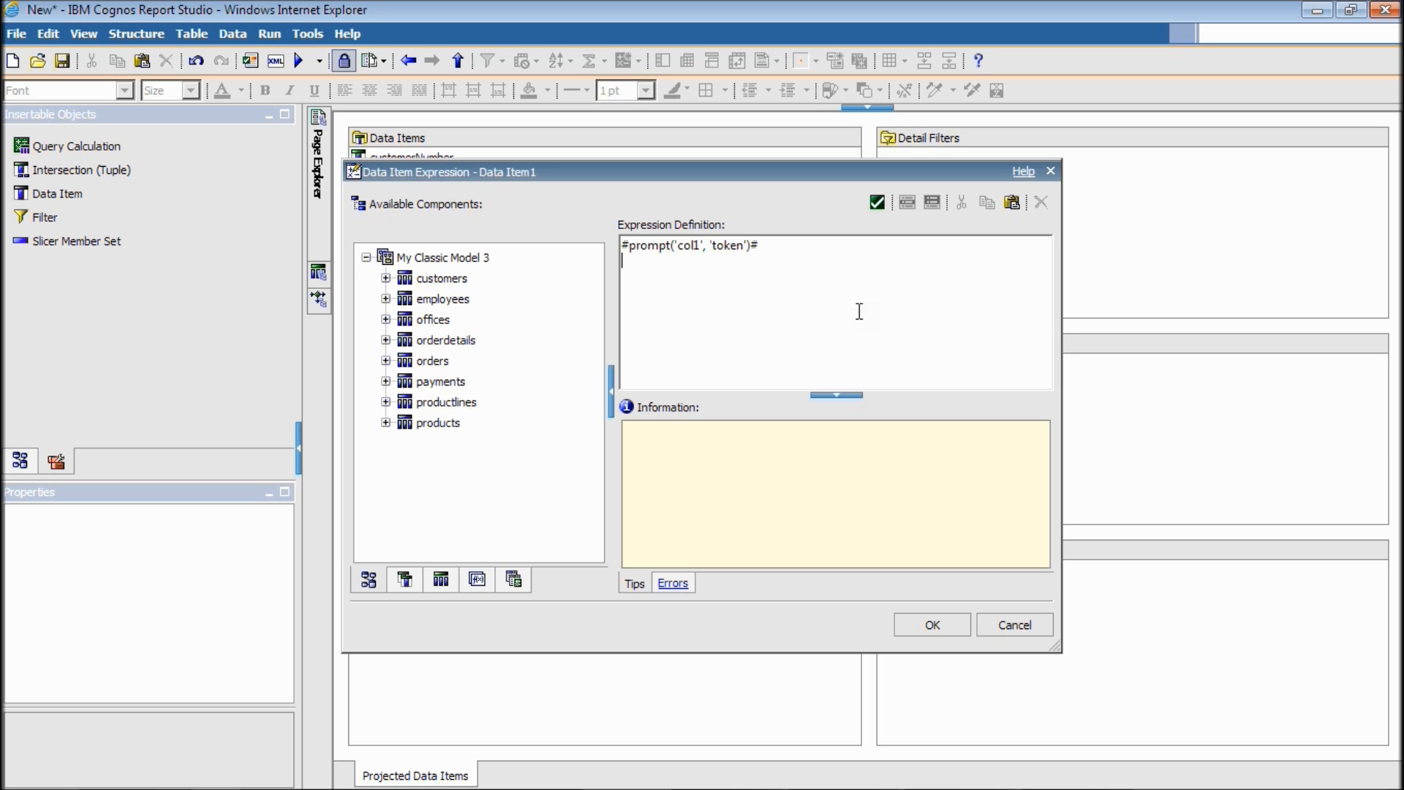
{"action": "double_click", "coordinate": [686, 246]}
{"action": "double_click", "coordinate": [728, 246]}
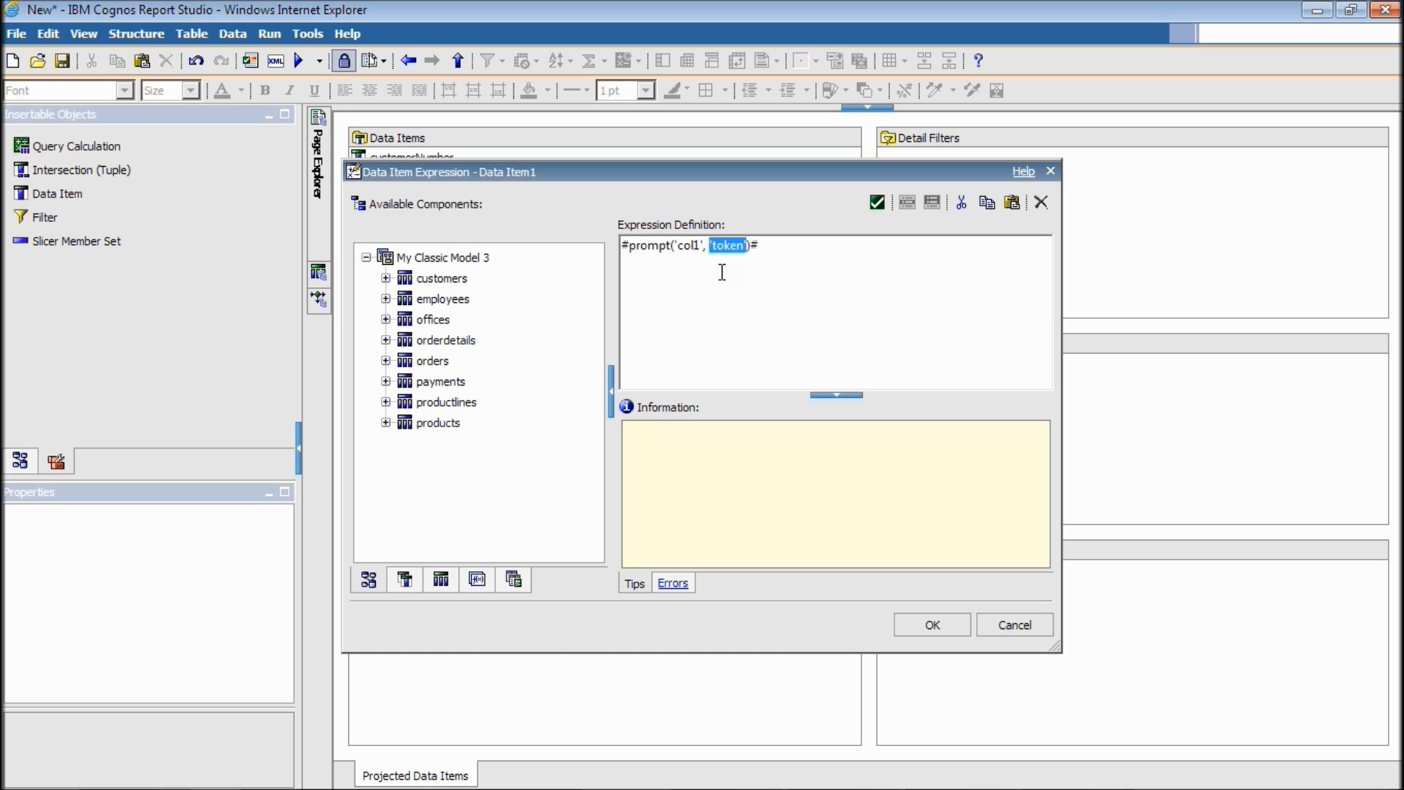
{"action": "left_click", "coordinate": [928, 626]}
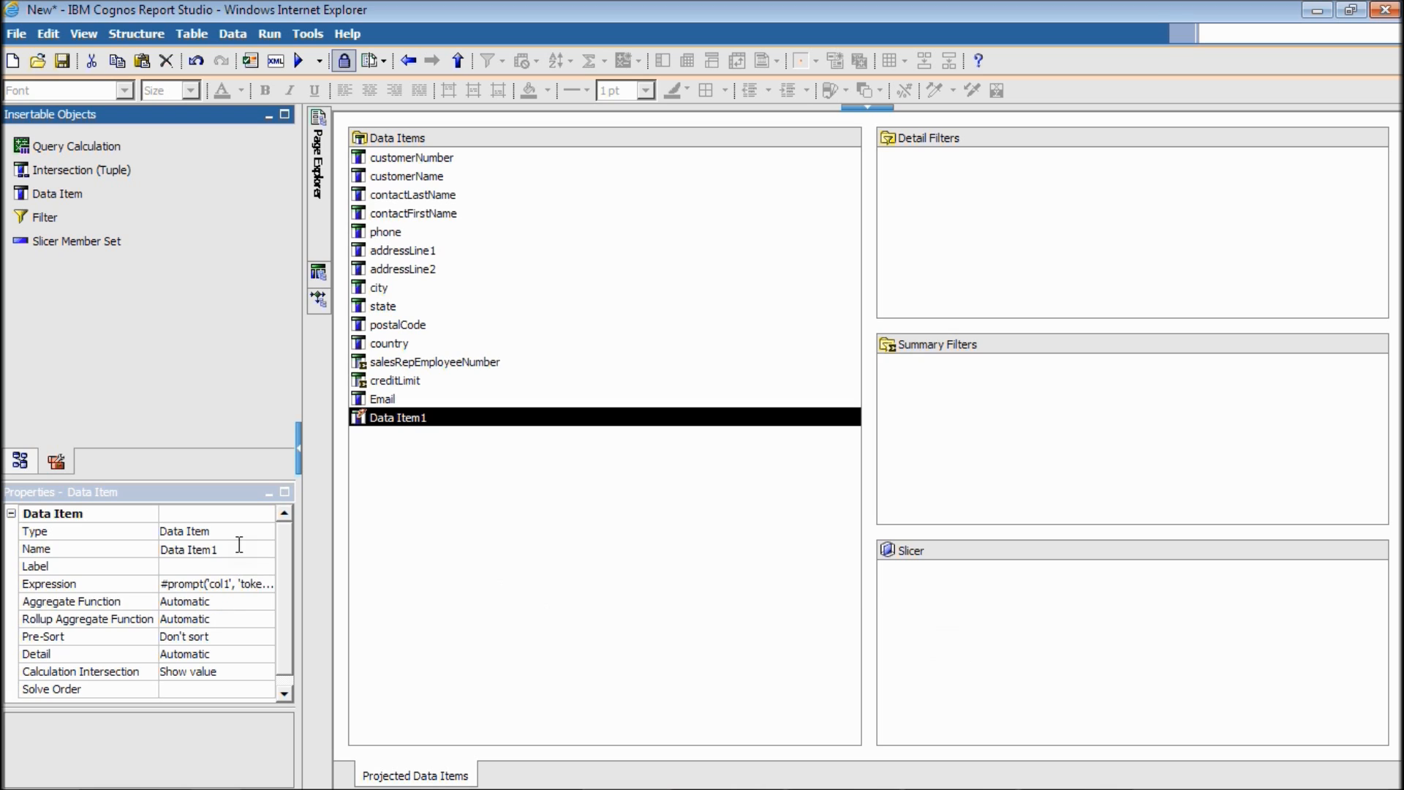
Rename Data Item1 to 'Column 1'.
{"action": "left_click", "coordinate": [91, 548]}
{"action": "type", "text": "Column 1"}
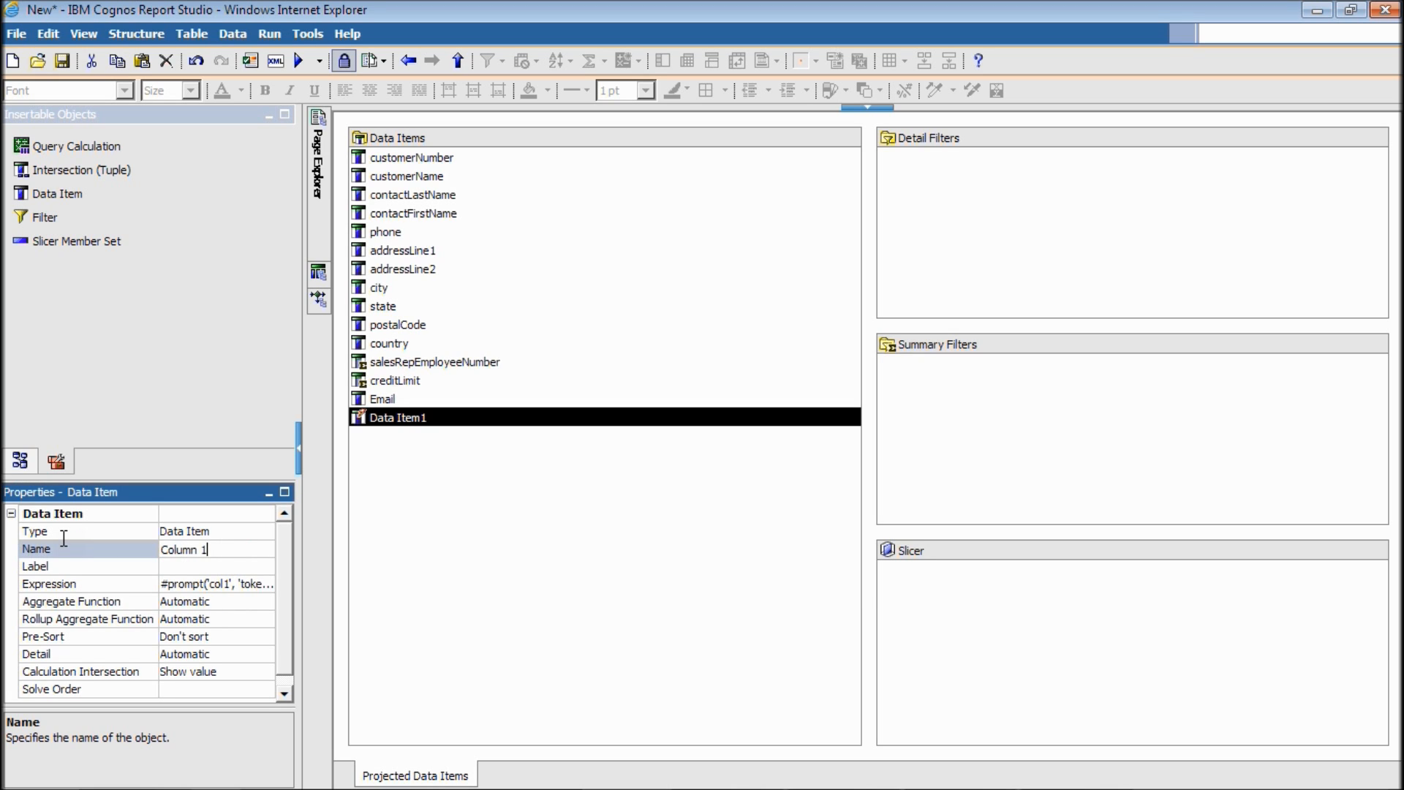
{"action": "key", "text": "Return"}
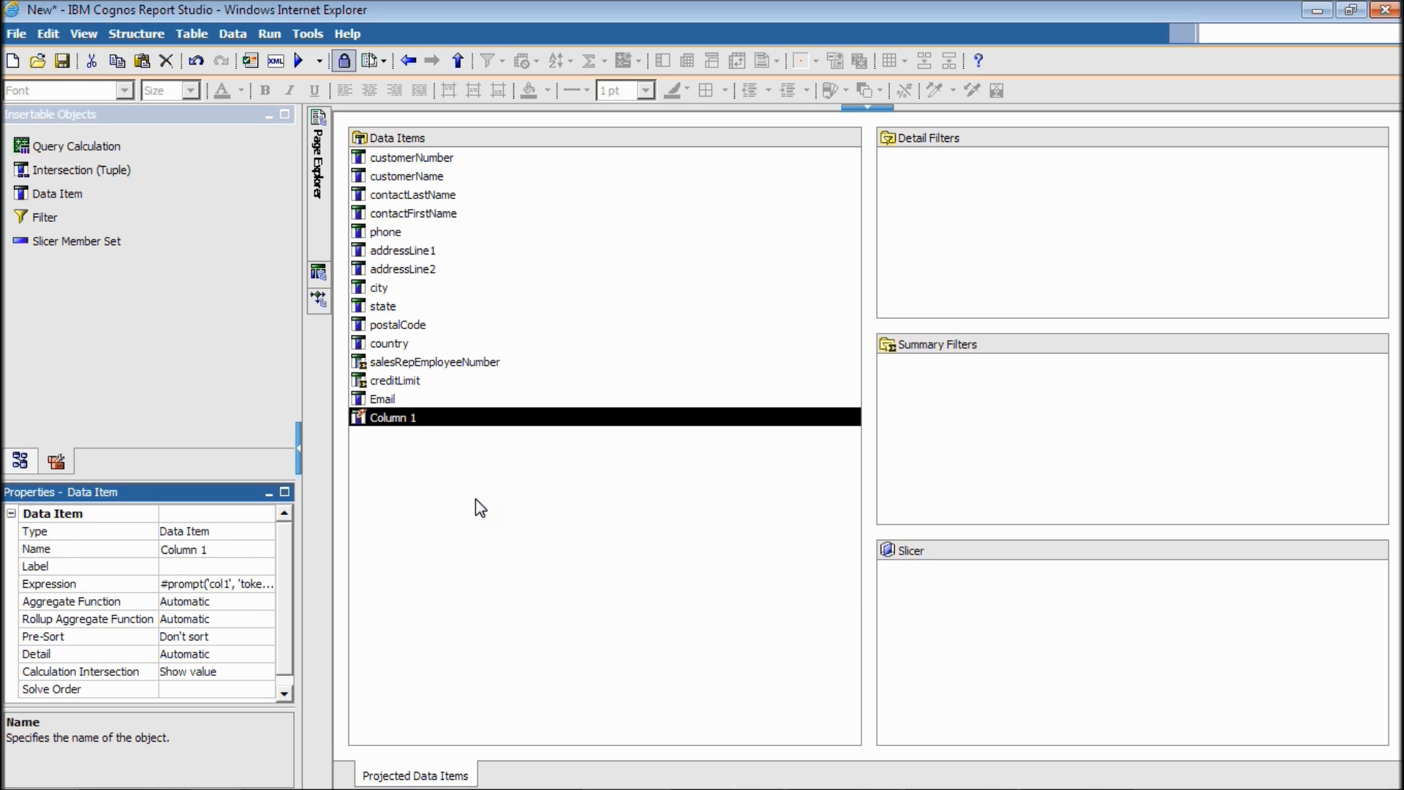
Copy Column 1 and paste it twice to create Column 2 and Column 3.
{"action": "left_click", "coordinate": [403, 422]}
{"action": "right_click", "coordinate": [402, 419]}
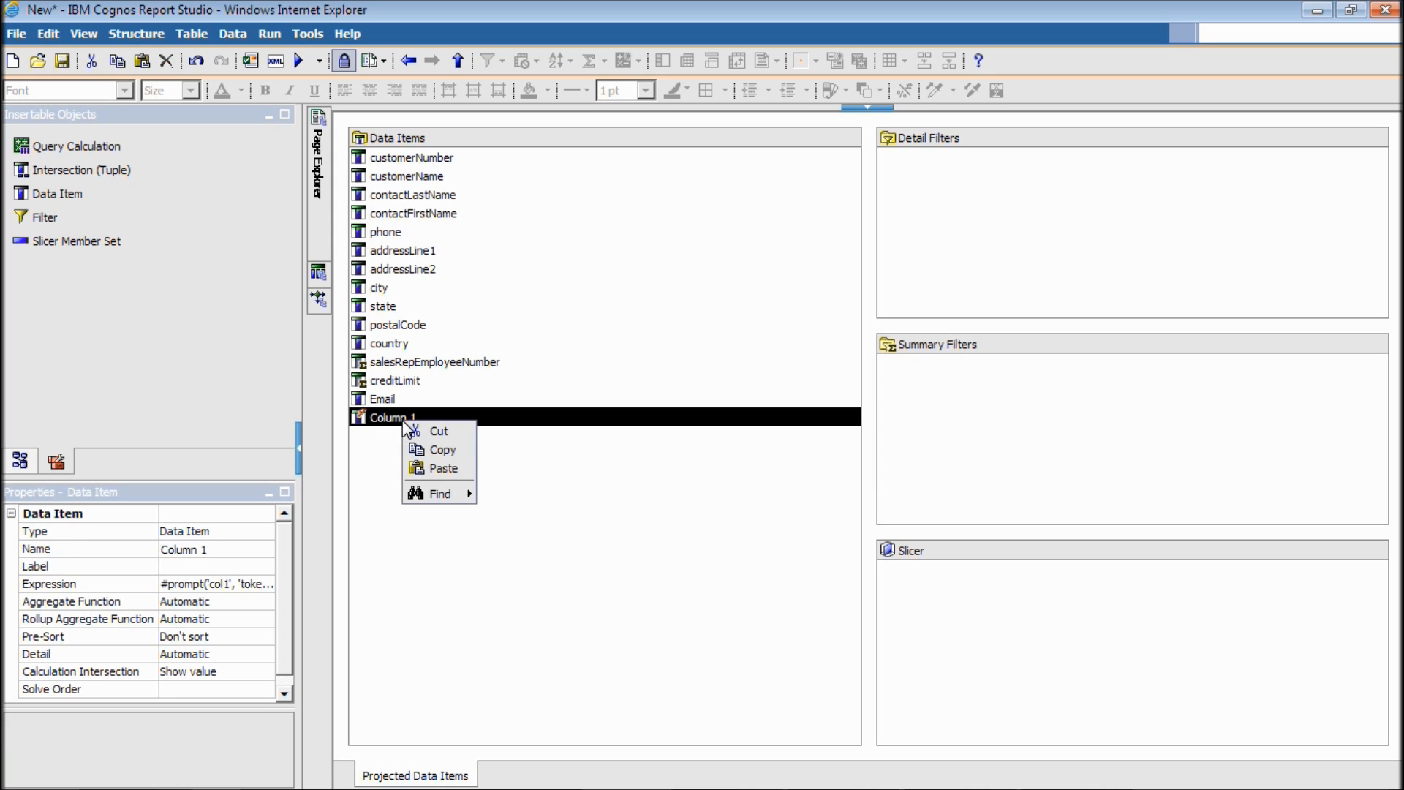
{"action": "left_click", "coordinate": [433, 446]}
{"action": "left_click", "coordinate": [432, 451]}
{"action": "right_click", "coordinate": [432, 450]}
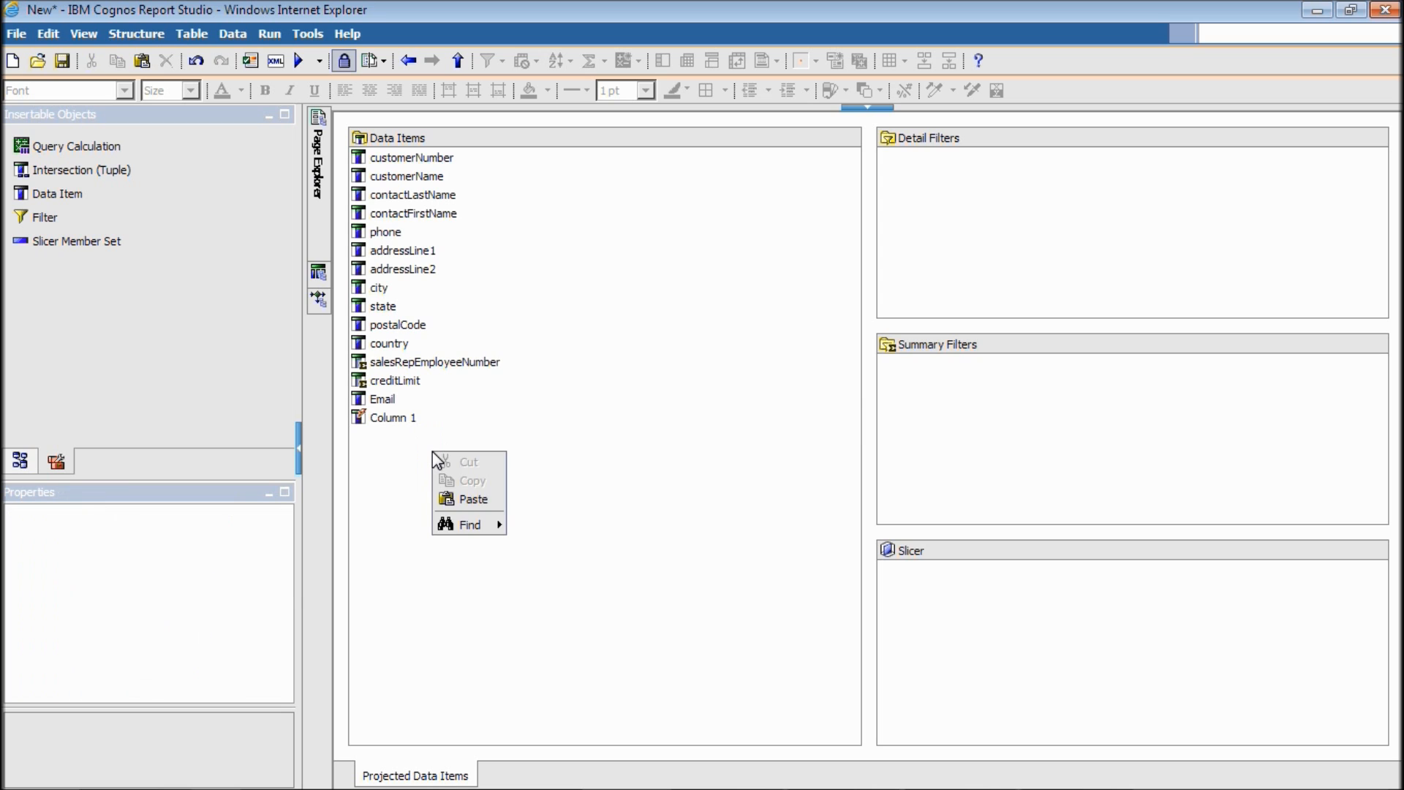
{"action": "left_click", "coordinate": [467, 500]}
{"action": "right_click", "coordinate": [475, 507]}
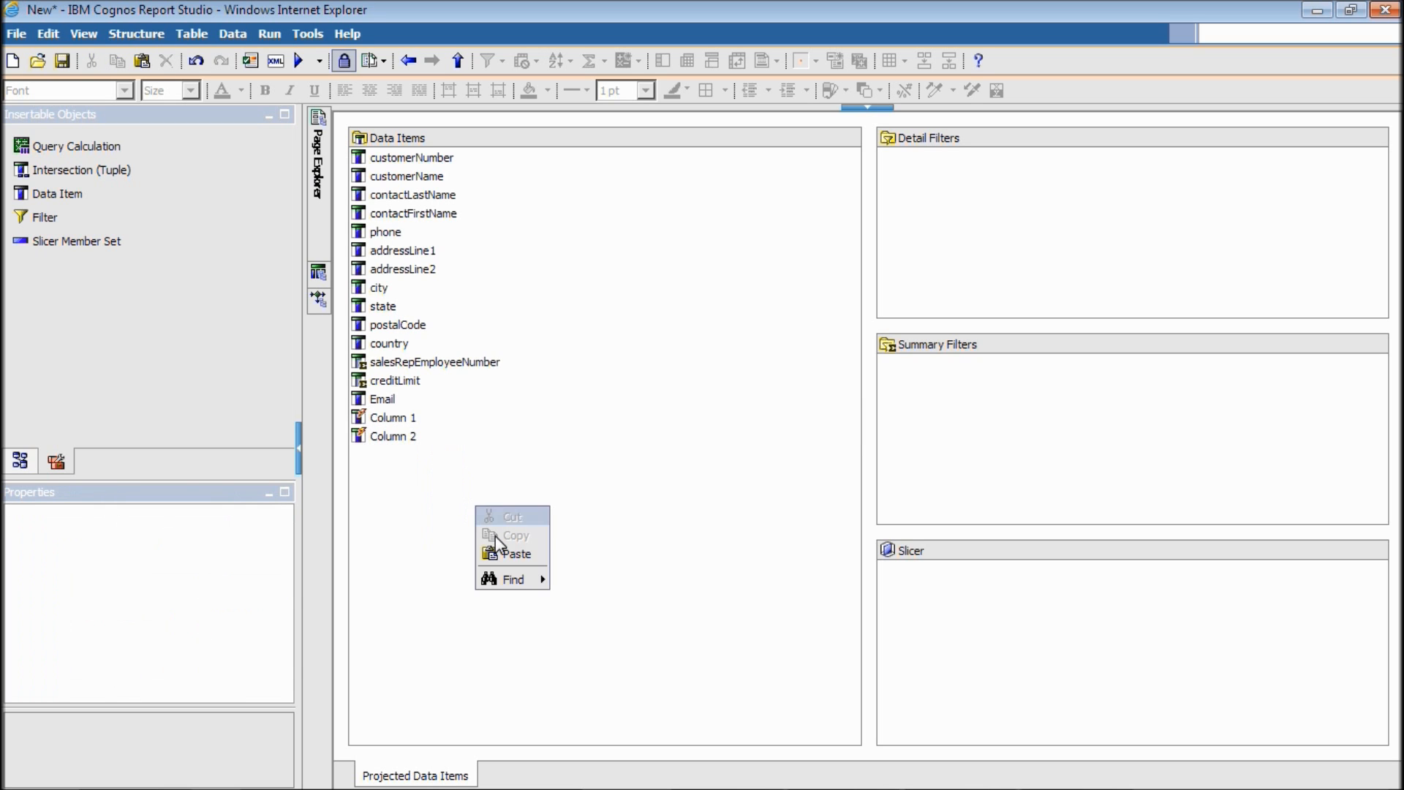
{"action": "left_click", "coordinate": [509, 554]}
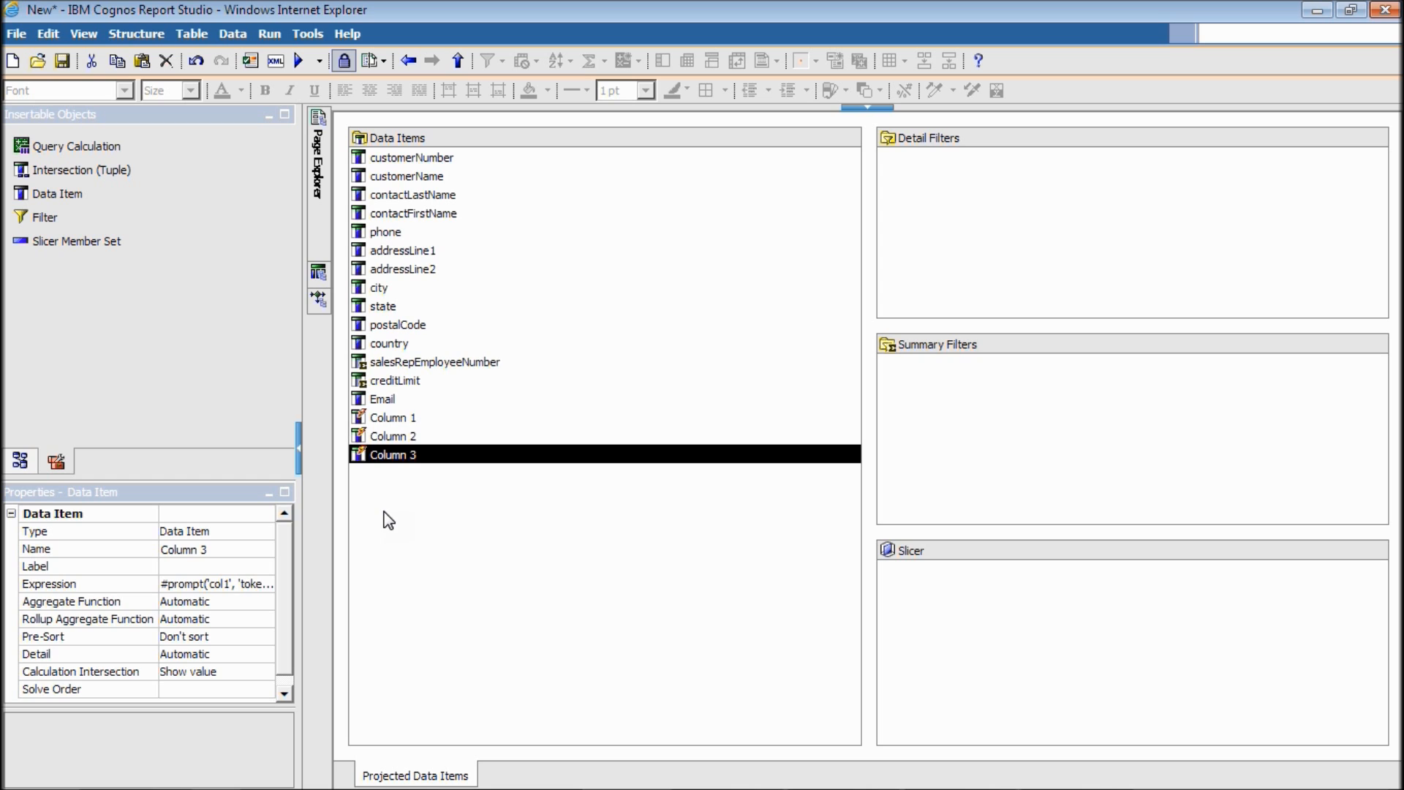
Change the prompt parameter to col2 in Column 2's expression and col3 in Column 3's.
{"action": "double_click", "coordinate": [405, 433]}
{"action": "left_click", "coordinate": [405, 428]}
{"action": "key", "text": "BackSpace"}
{"action": "type", "text": "2"}
{"action": "left_click", "coordinate": [930, 627]}
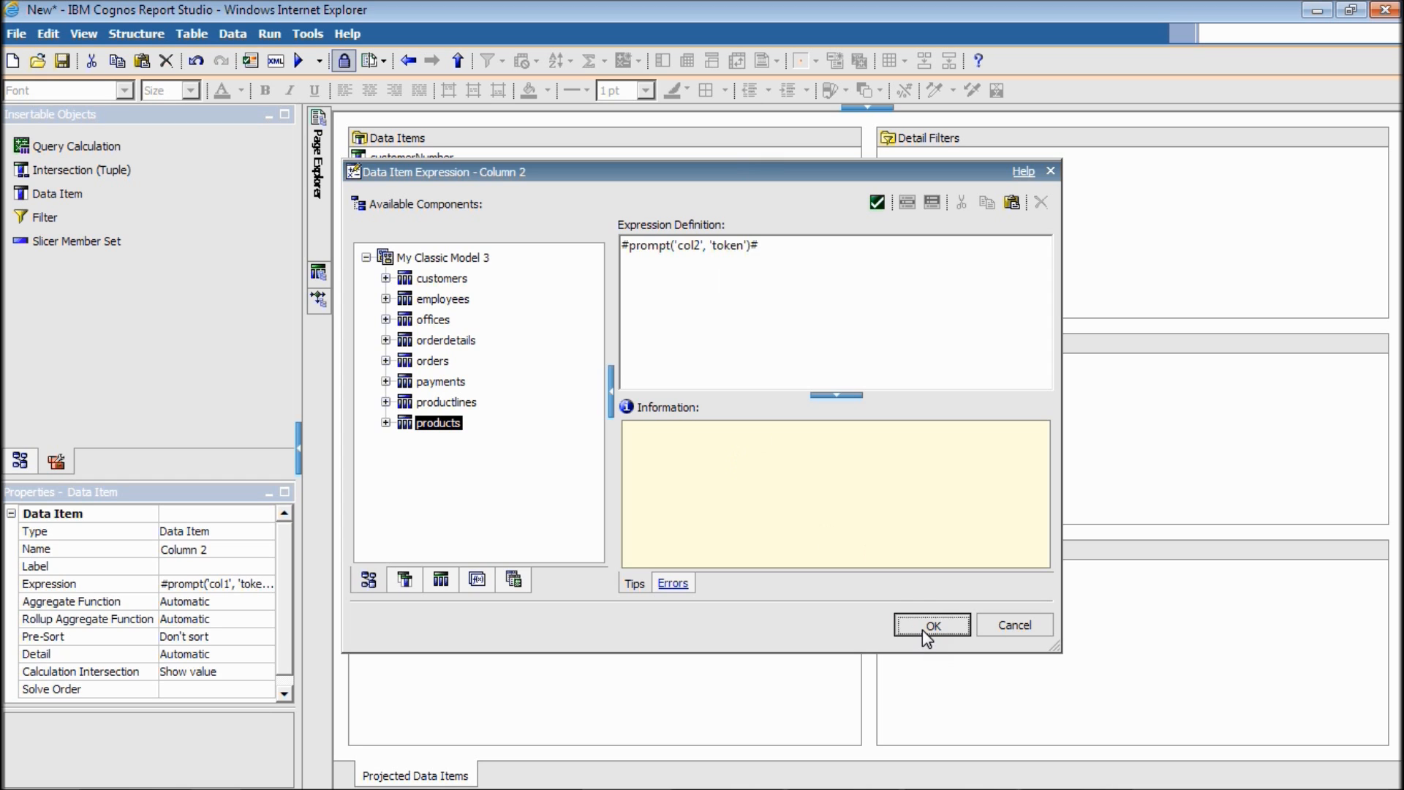
{"action": "double_click", "coordinate": [423, 454]}
{"action": "left_click", "coordinate": [696, 246]}
{"action": "key", "text": "BackSpace"}
{"action": "type", "text": "3"}
{"action": "left_click", "coordinate": [920, 631]}
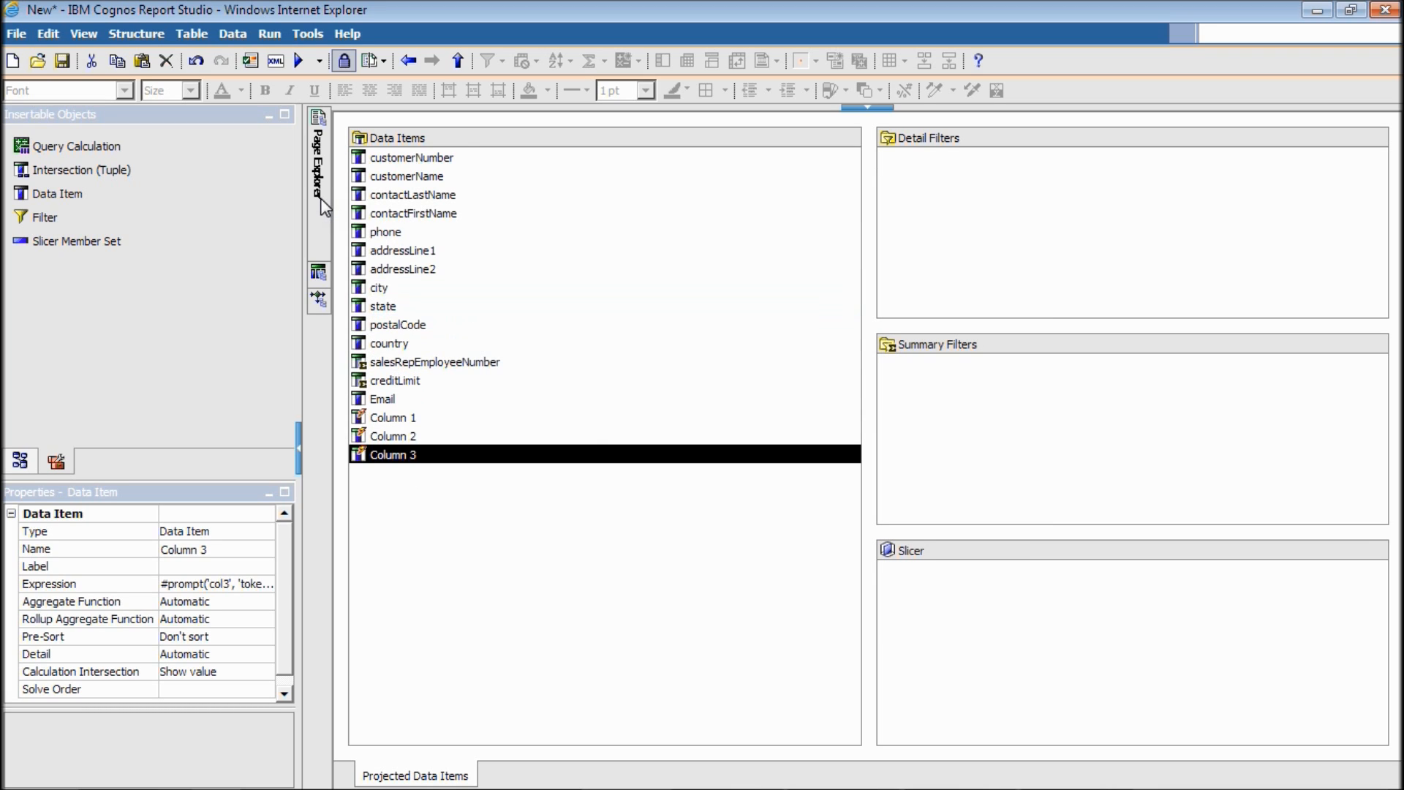
On Page1, drag data items Column 1, Column 2 and Column 3 into the list after customerName.
{"action": "mouse_move", "coordinate": [323, 207]}
{"action": "left_click", "coordinate": [412, 162]}
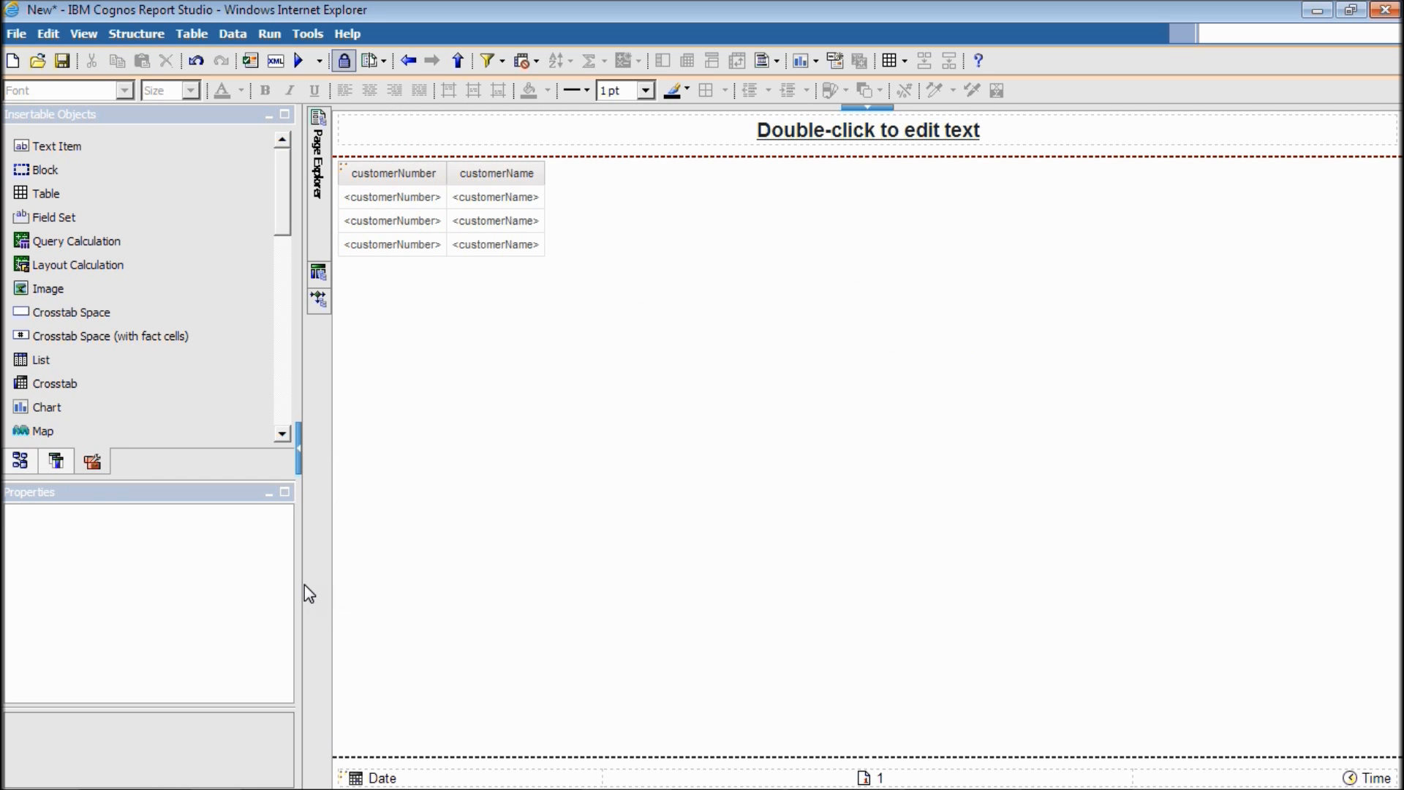
{"action": "left_click", "coordinate": [56, 461]}
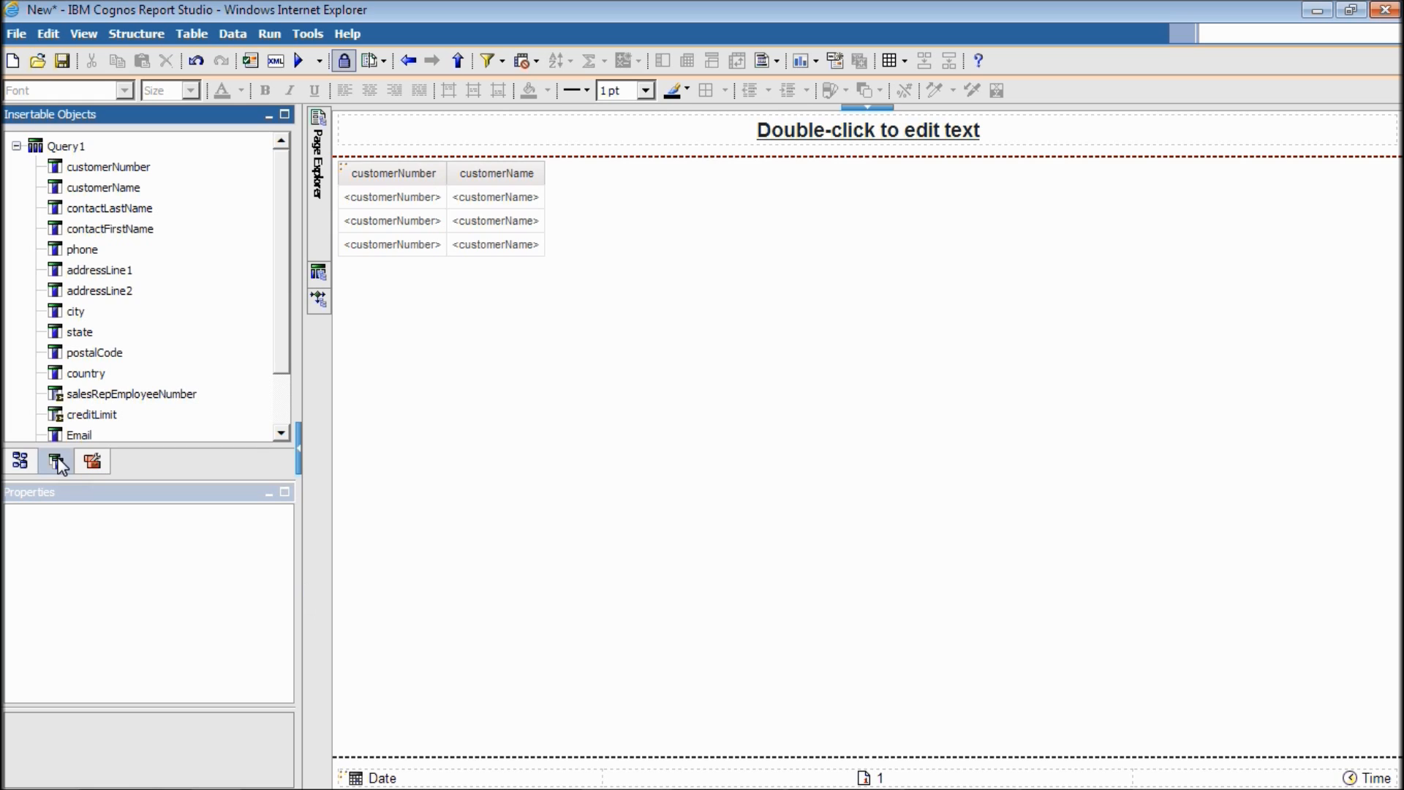
{"action": "left_click", "coordinate": [280, 432]}
{"action": "left_click", "coordinate": [103, 391]}
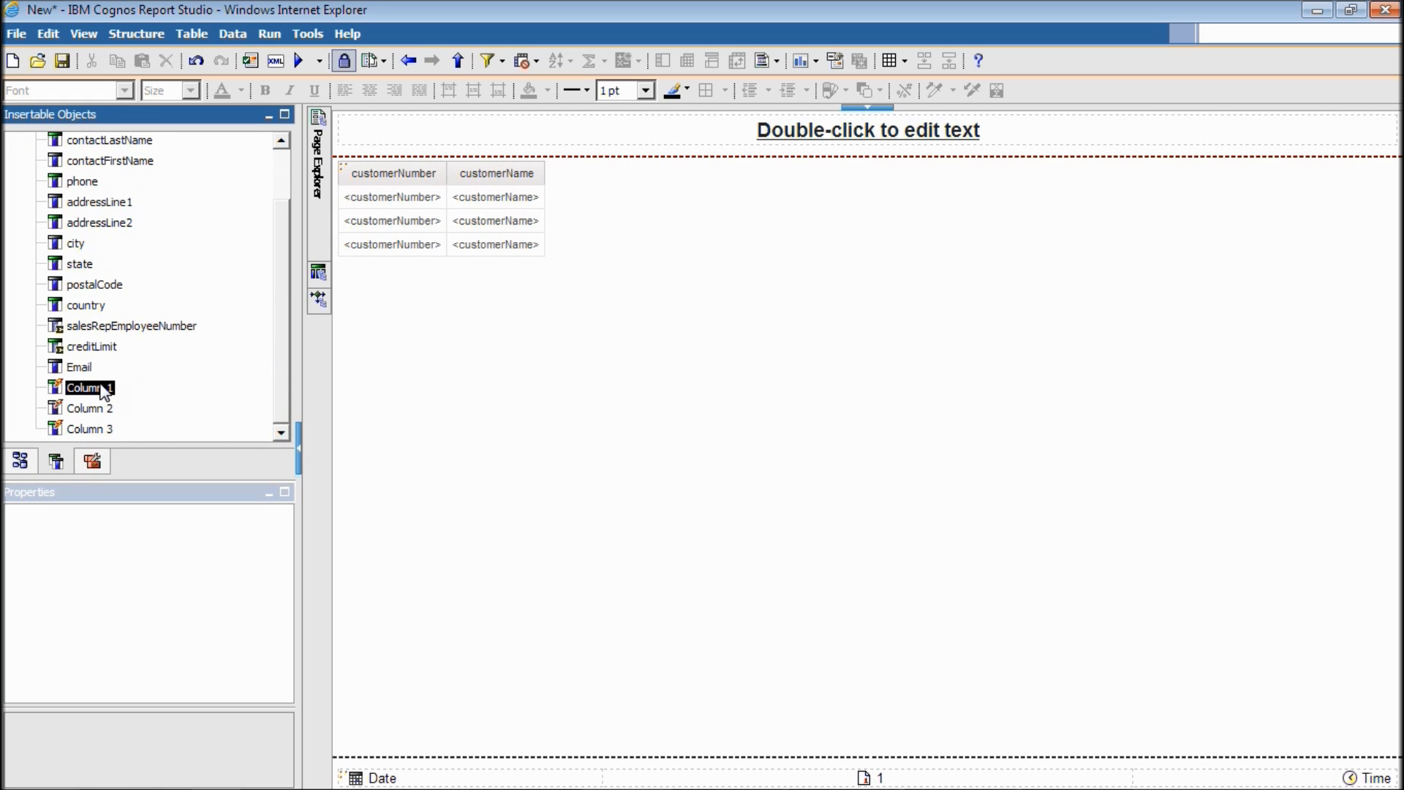
{"action": "left_click", "coordinate": [106, 431], "text": "shift"}
{"action": "left_click_drag", "start_coordinate": [108, 436], "coordinate": [542, 213]}
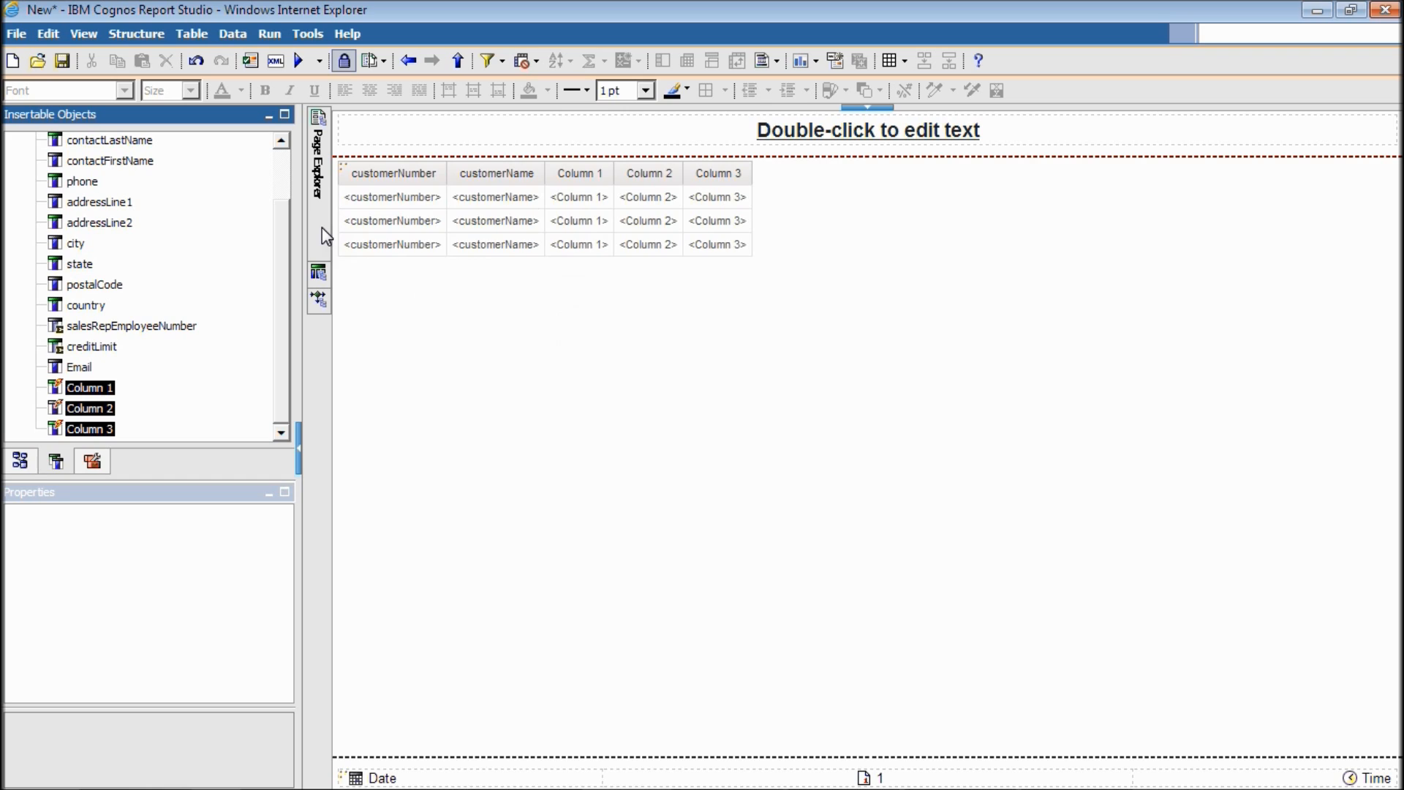
{"action": "mouse_move", "coordinate": [322, 228]}
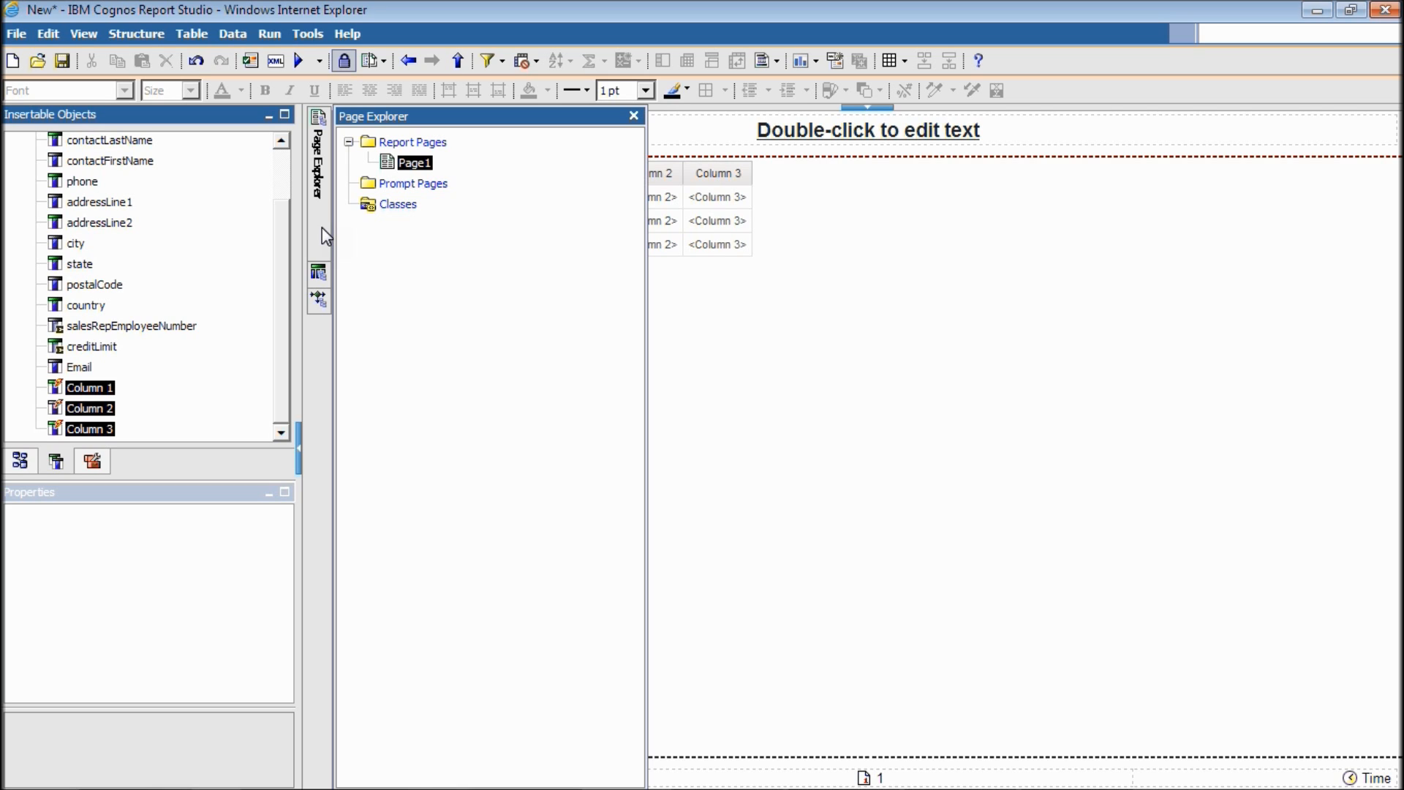
Add a new prompt page, Prompt Page1, and open it for editing.
{"action": "left_click", "coordinate": [408, 187]}
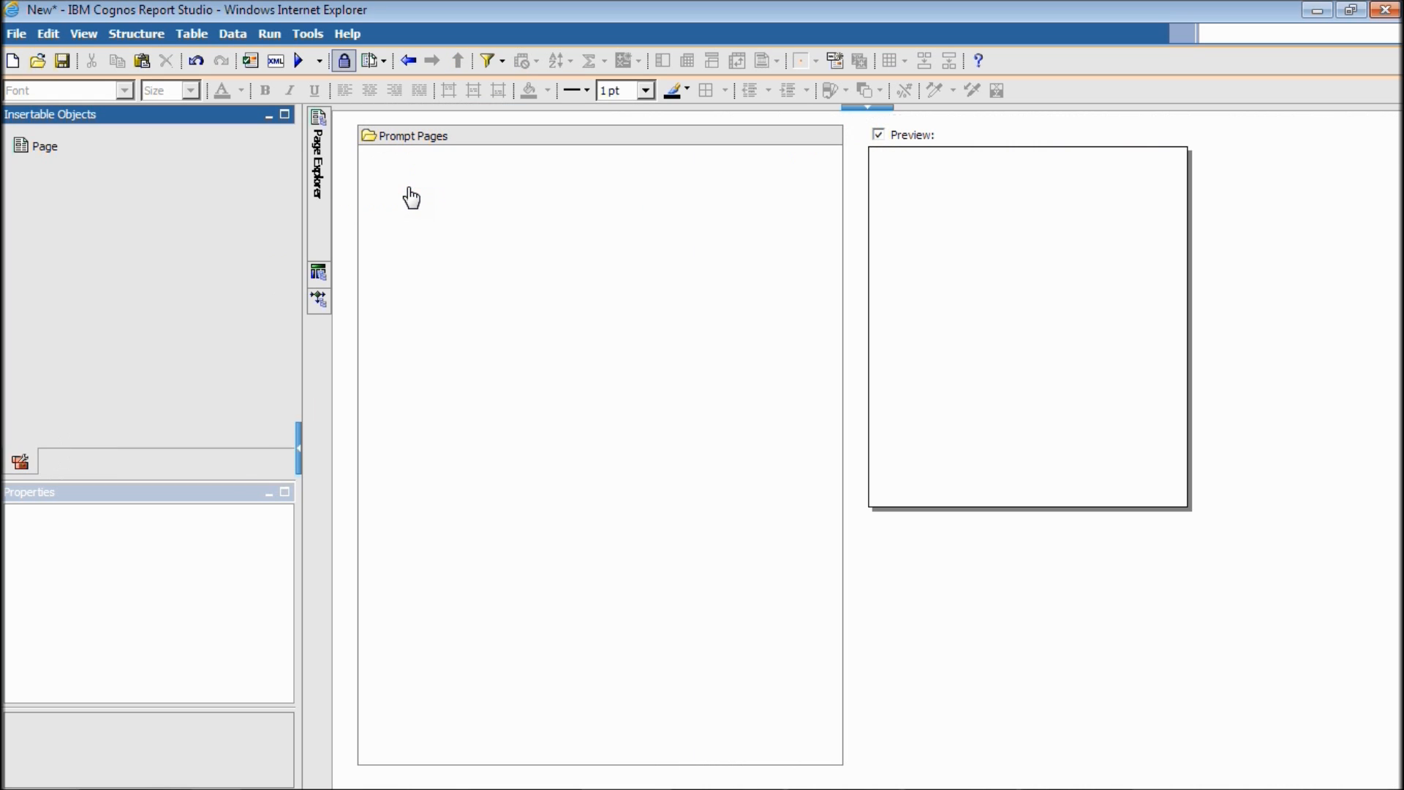
{"action": "left_click_drag", "start_coordinate": [70, 143], "coordinate": [481, 235]}
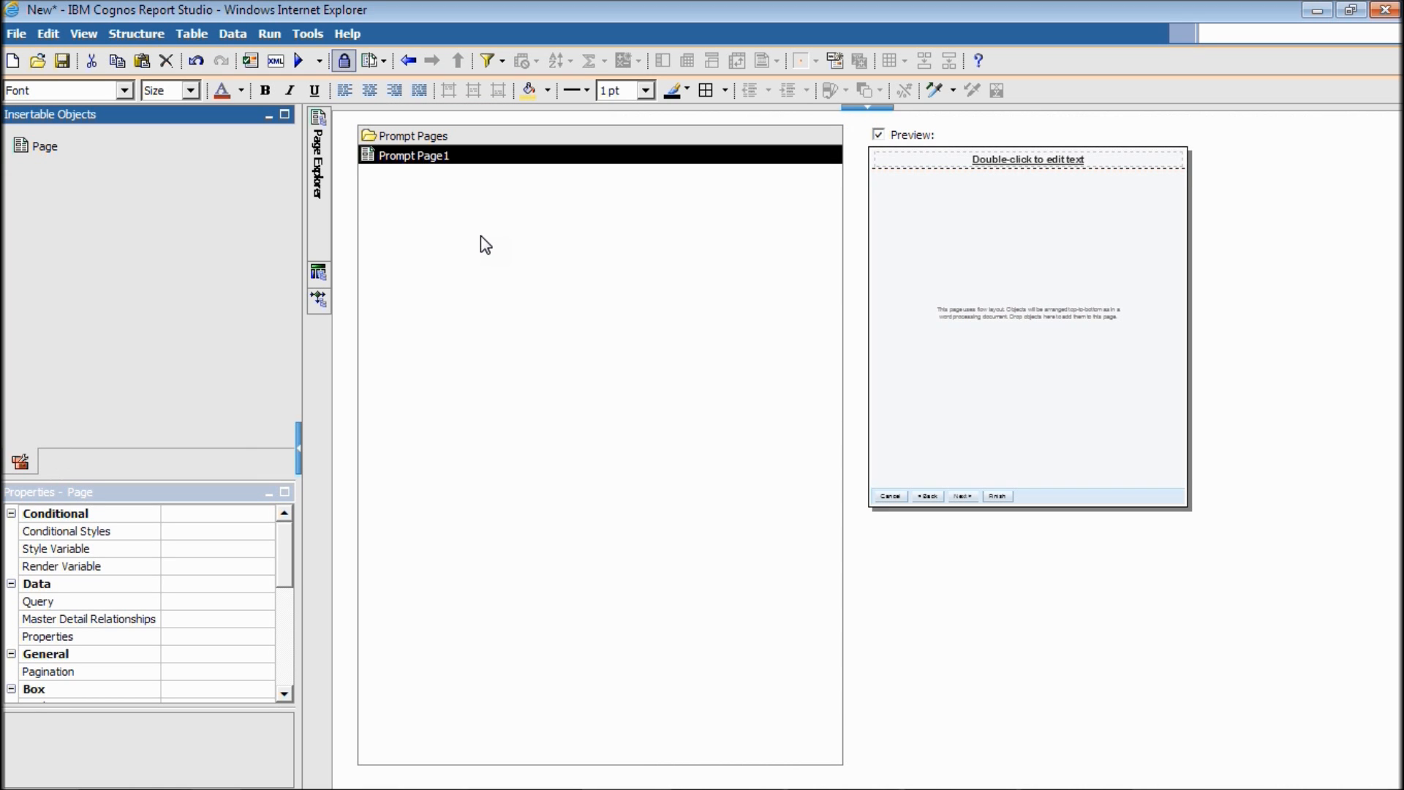
{"action": "left_click", "coordinate": [427, 155]}
{"action": "double_click", "coordinate": [427, 155]}
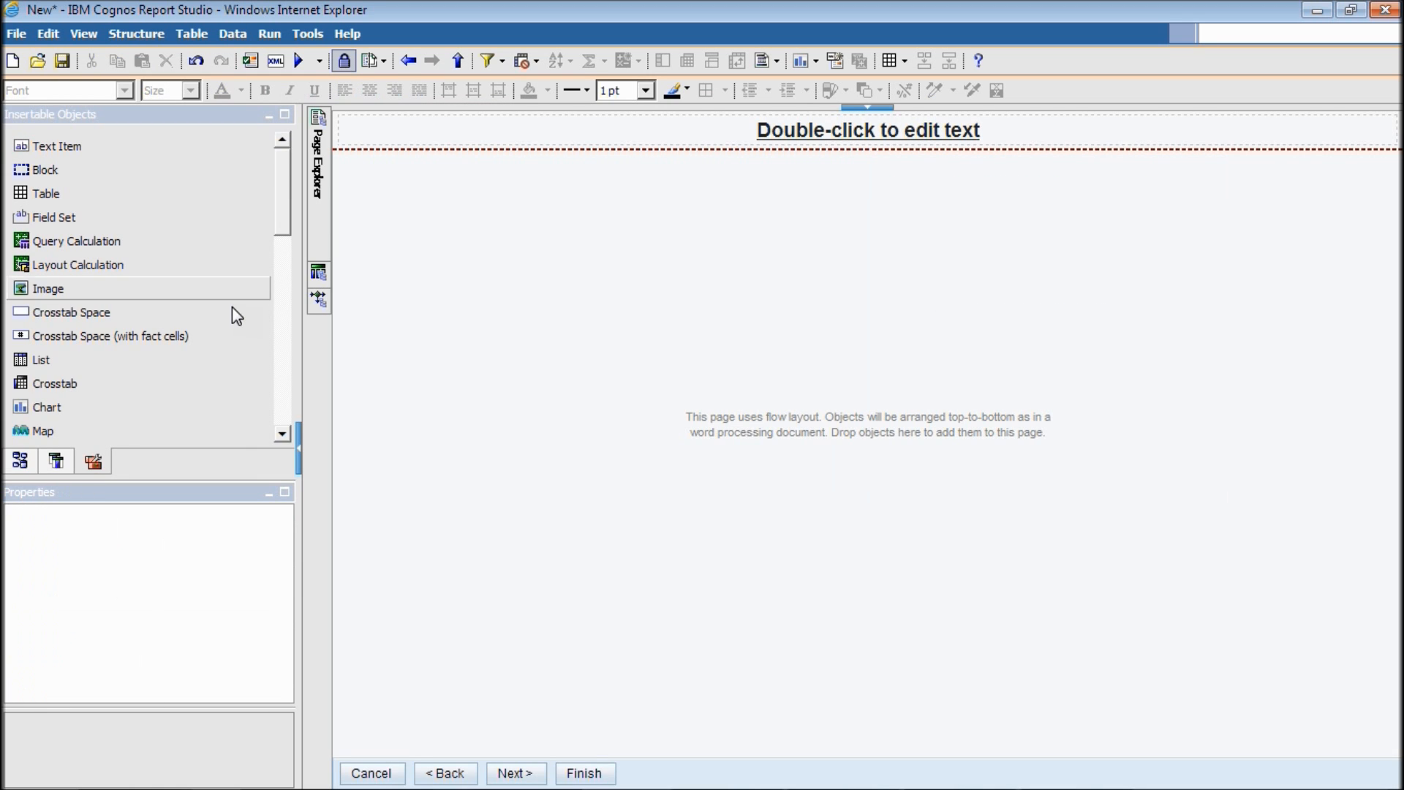
Place a value prompt on the prompt page using the existing parameter col1.
{"action": "left_click_drag", "start_coordinate": [278, 226], "coordinate": [283, 376]}
{"action": "left_click_drag", "start_coordinate": [134, 358], "coordinate": [477, 308]}
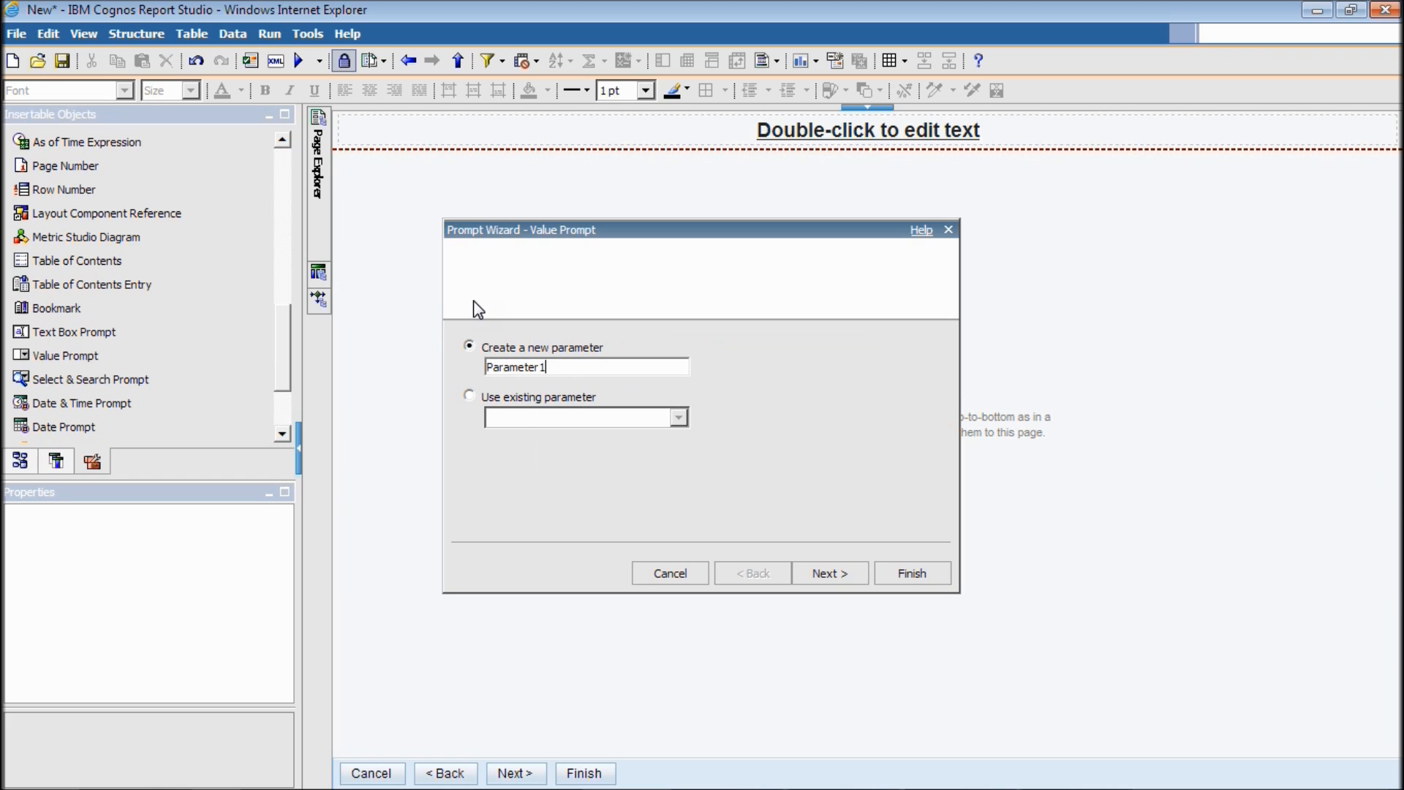
{"action": "left_click", "coordinate": [470, 396]}
{"action": "left_click", "coordinate": [626, 421]}
{"action": "left_click", "coordinate": [605, 455]}
{"action": "left_click", "coordinate": [933, 570]}
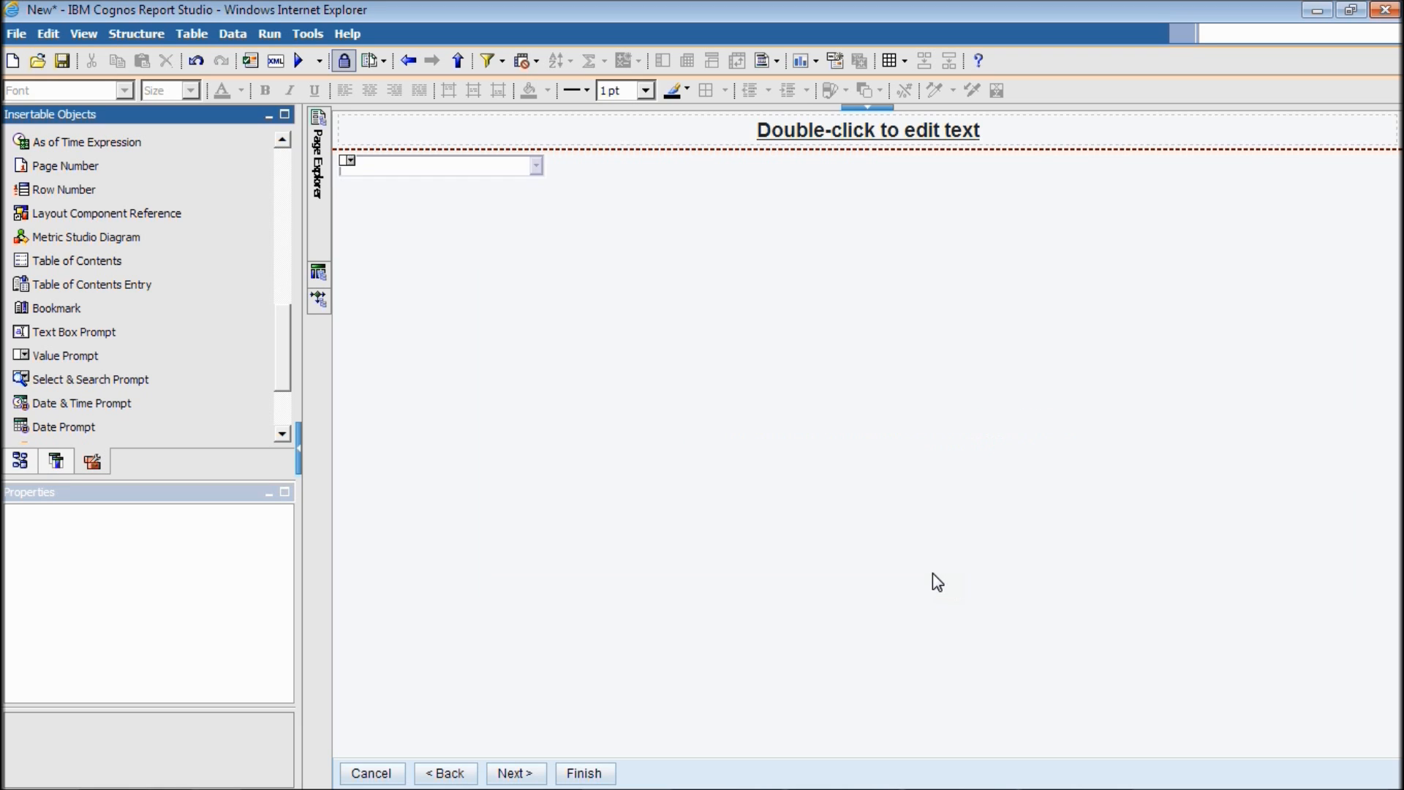
Open the Static Choices editor for the value prompt.
{"action": "left_click", "coordinate": [433, 160]}
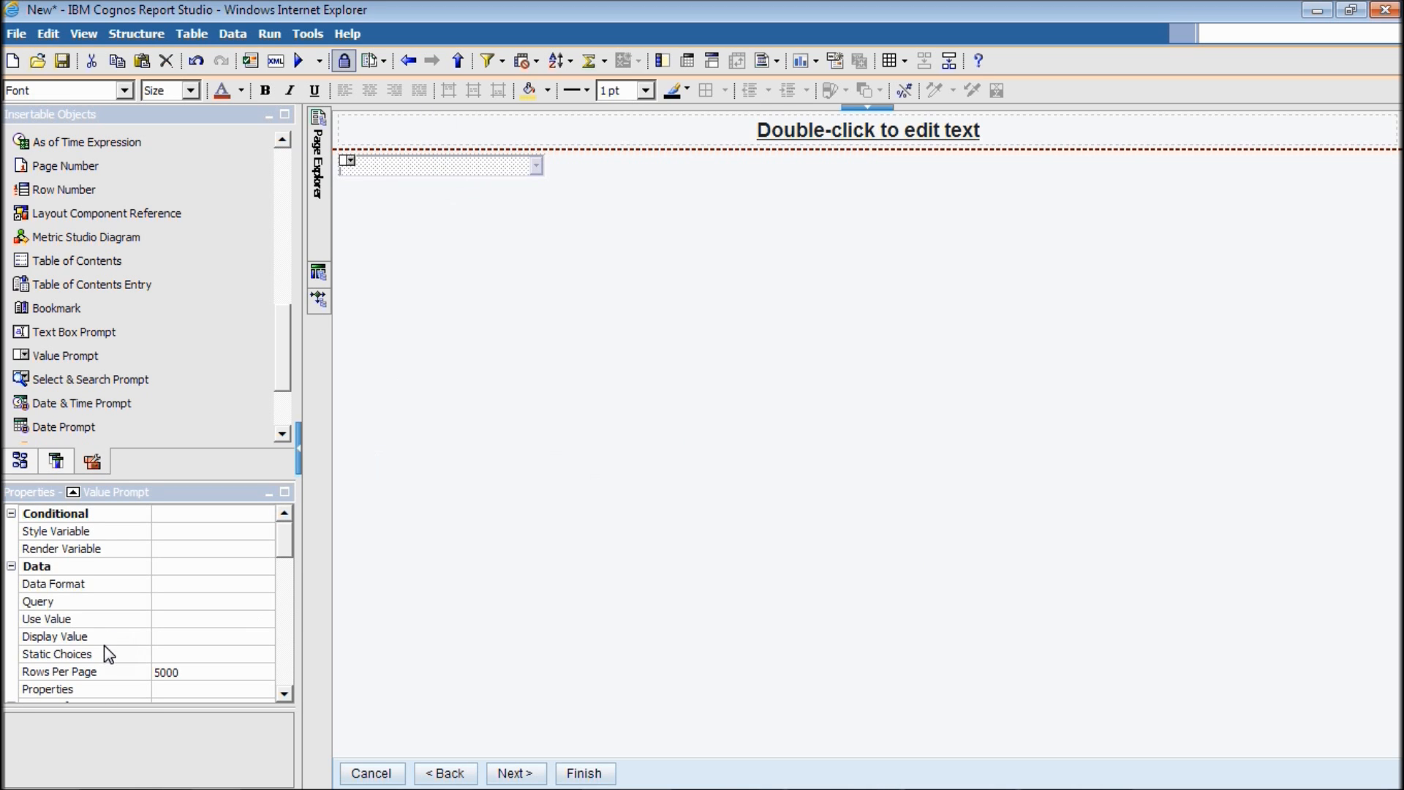
{"action": "left_click", "coordinate": [104, 652]}
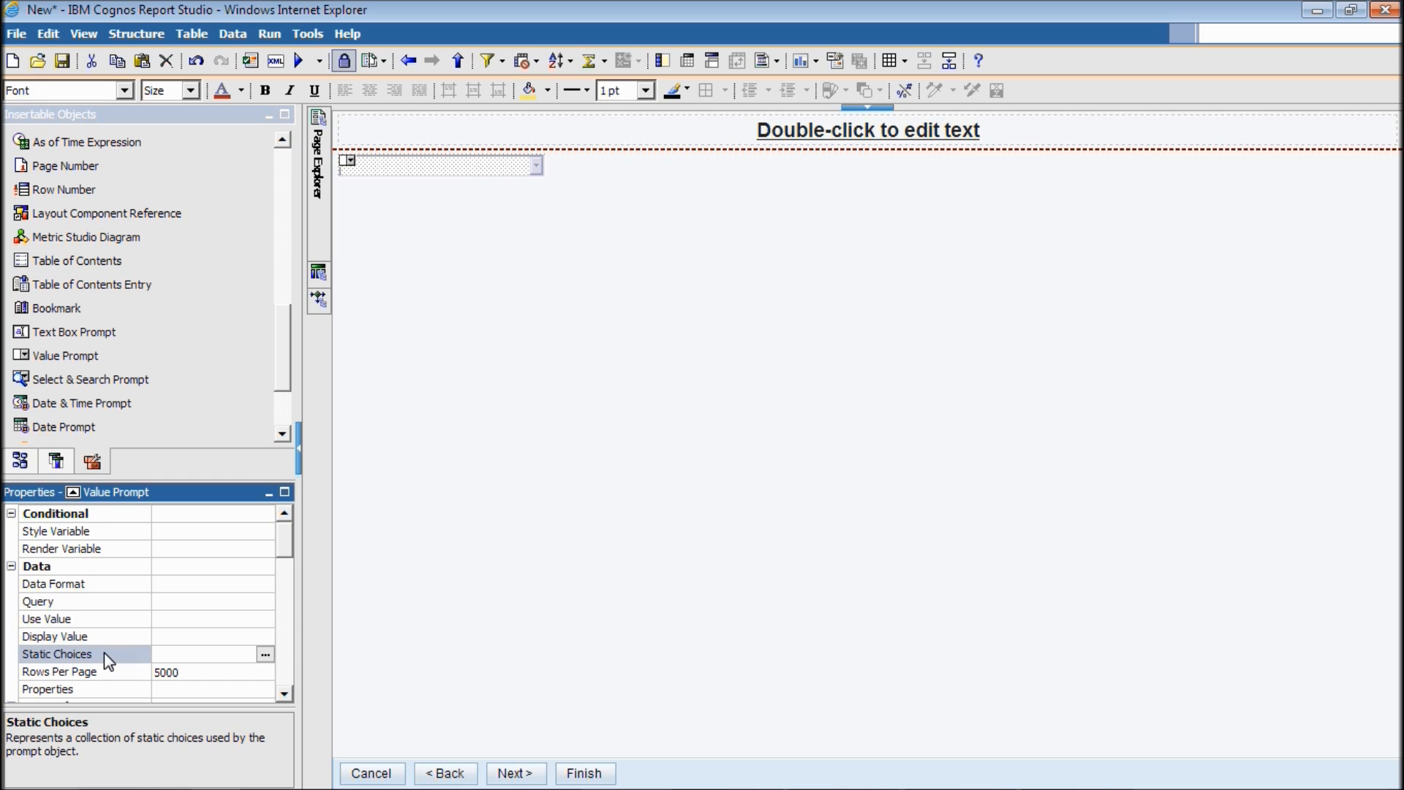
{"action": "left_click", "coordinate": [265, 654]}
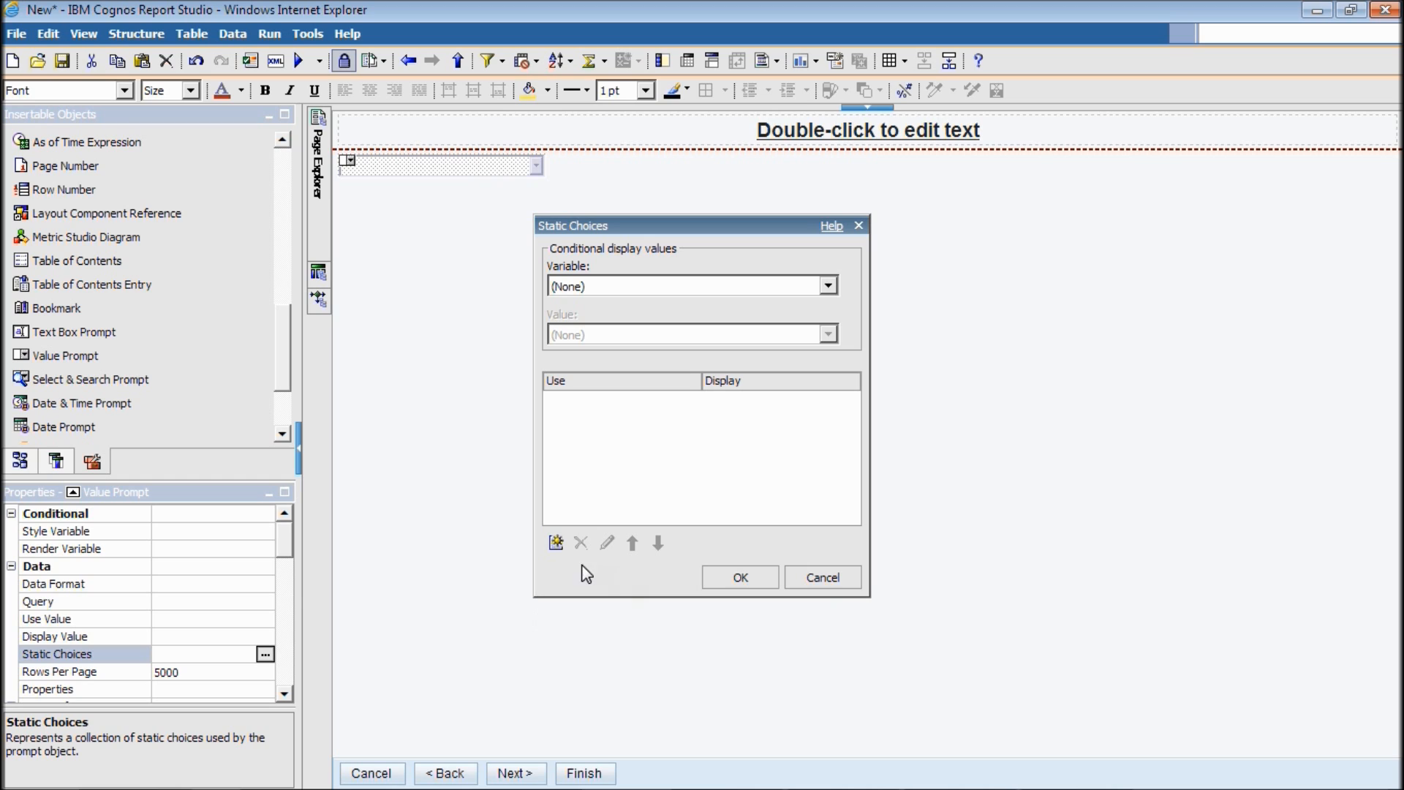
Add a static choice with Use value [Query1].[phone] and Display value 'Phone Number'.
{"action": "left_click", "coordinate": [556, 545]}
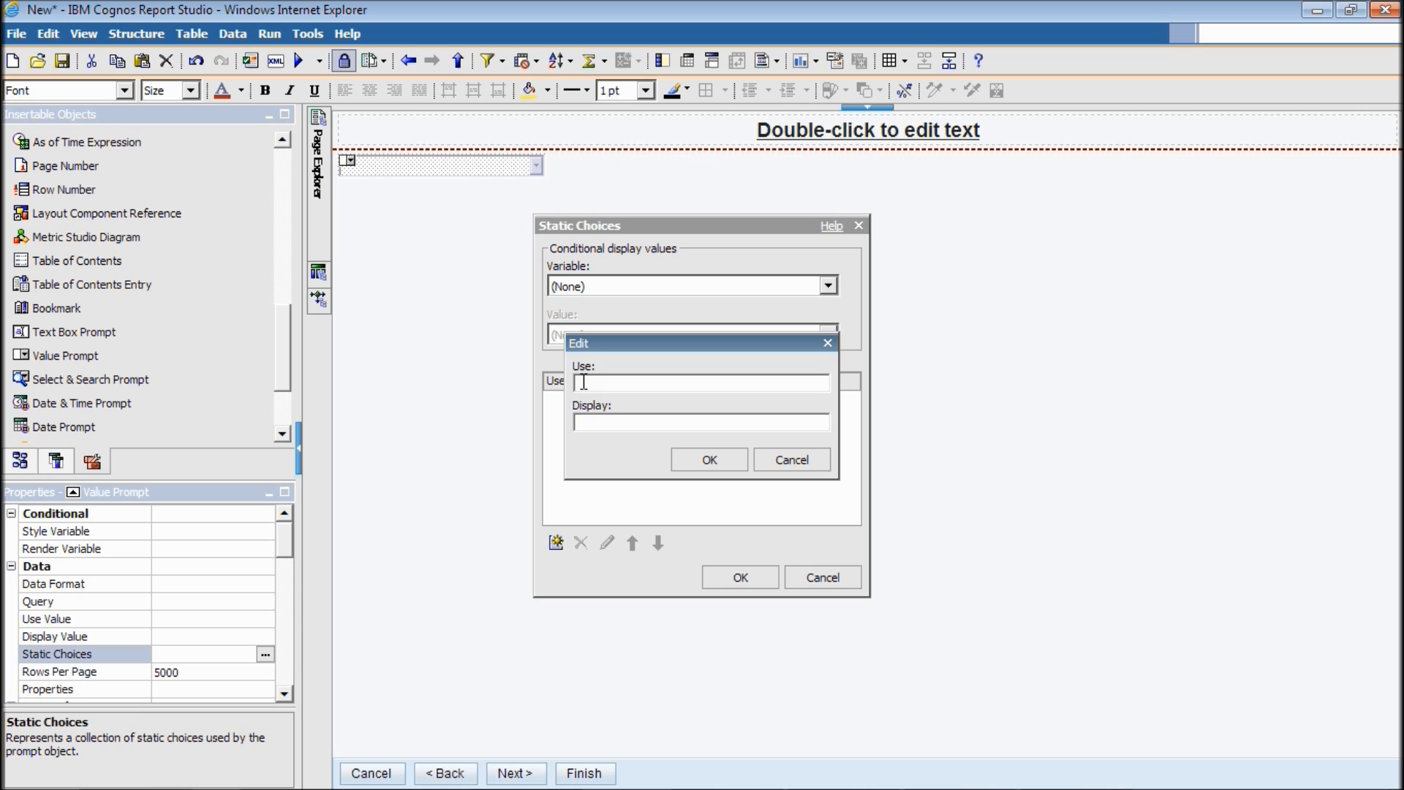
{"action": "type", "text": "Query1].[phone]"}
{"action": "left_click", "coordinate": [607, 422]}
{"action": "type", "text": "Phone Number"}
{"action": "left_click_drag", "start_coordinate": [695, 383], "coordinate": [566, 386]}
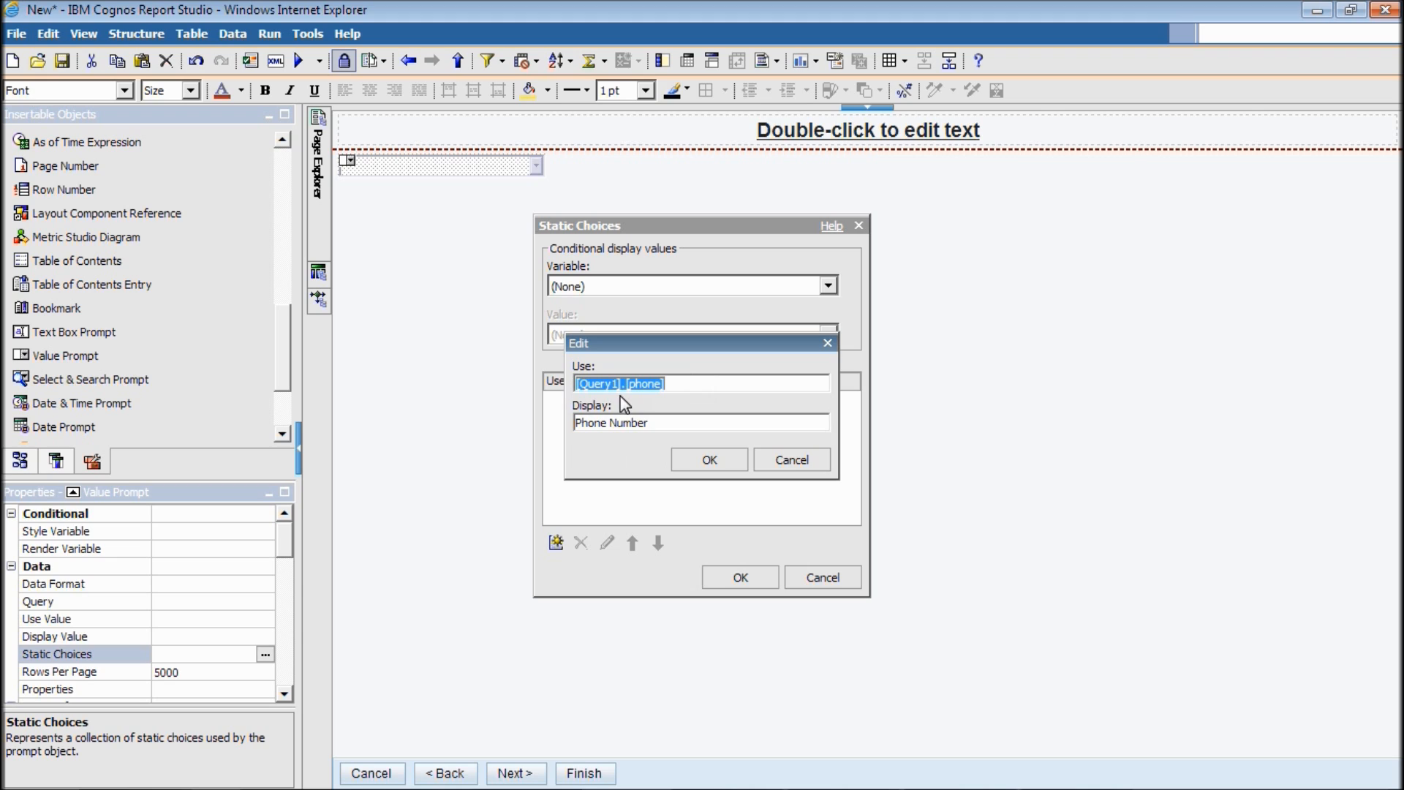
{"action": "left_click", "coordinate": [690, 422]}
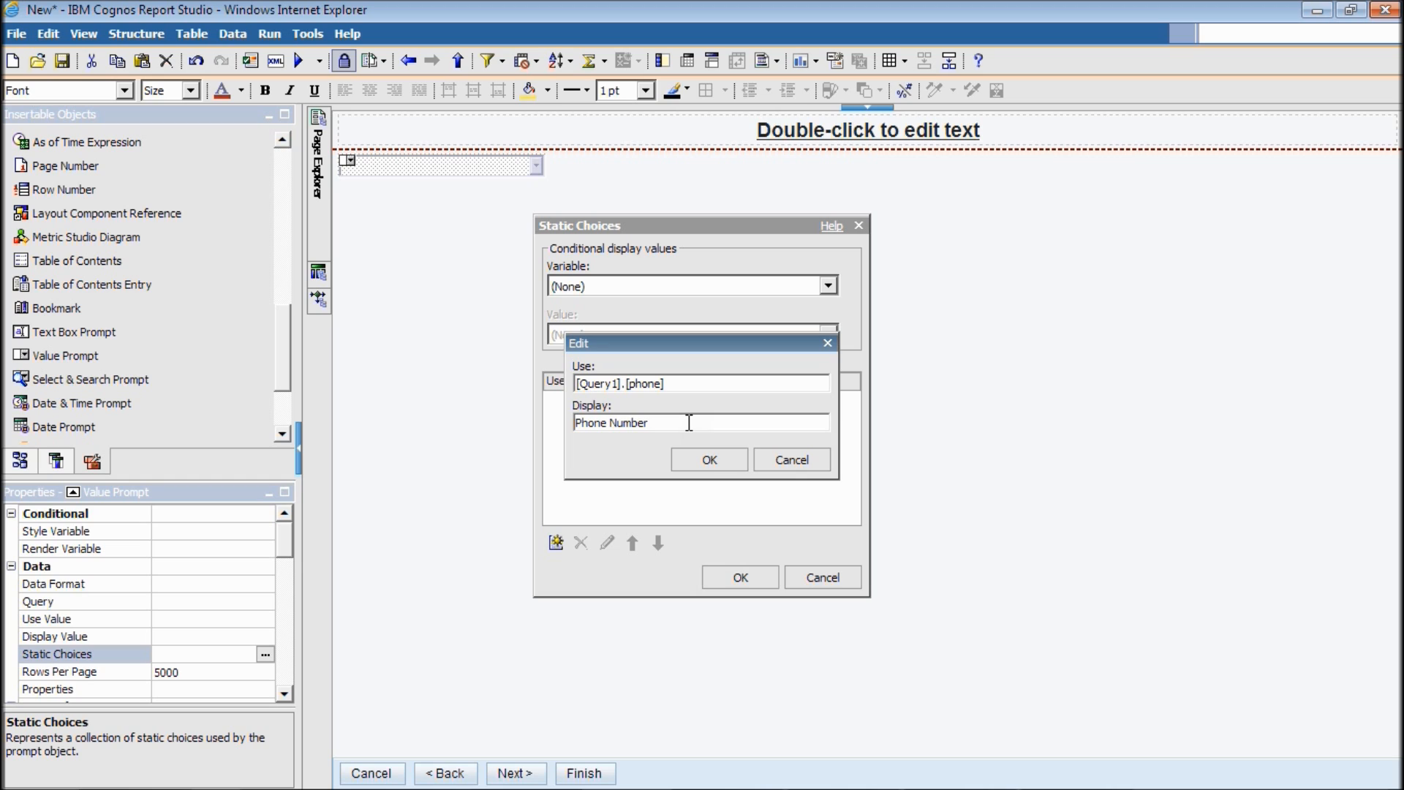
{"action": "left_click", "coordinate": [708, 461]}
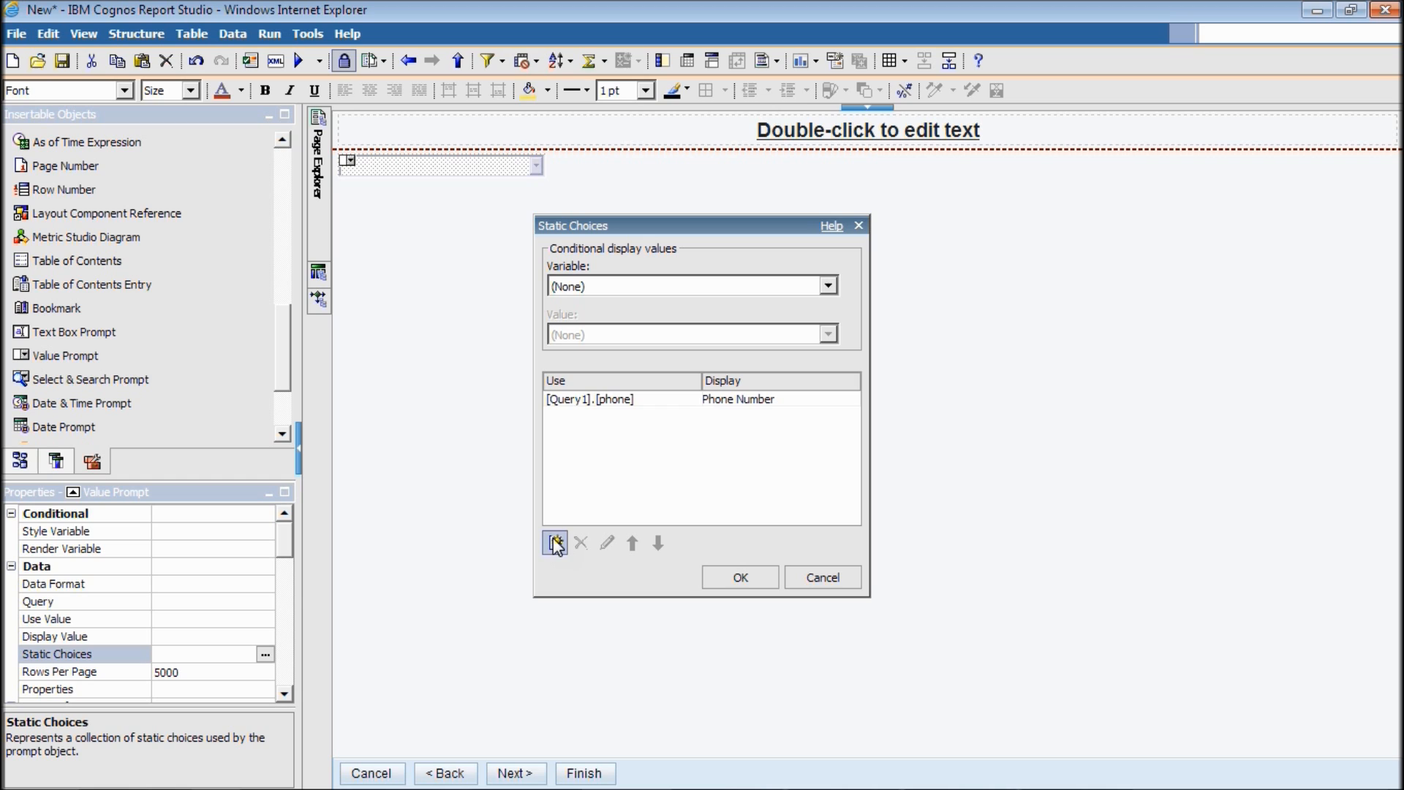
{"action": "left_click", "coordinate": [772, 577]}
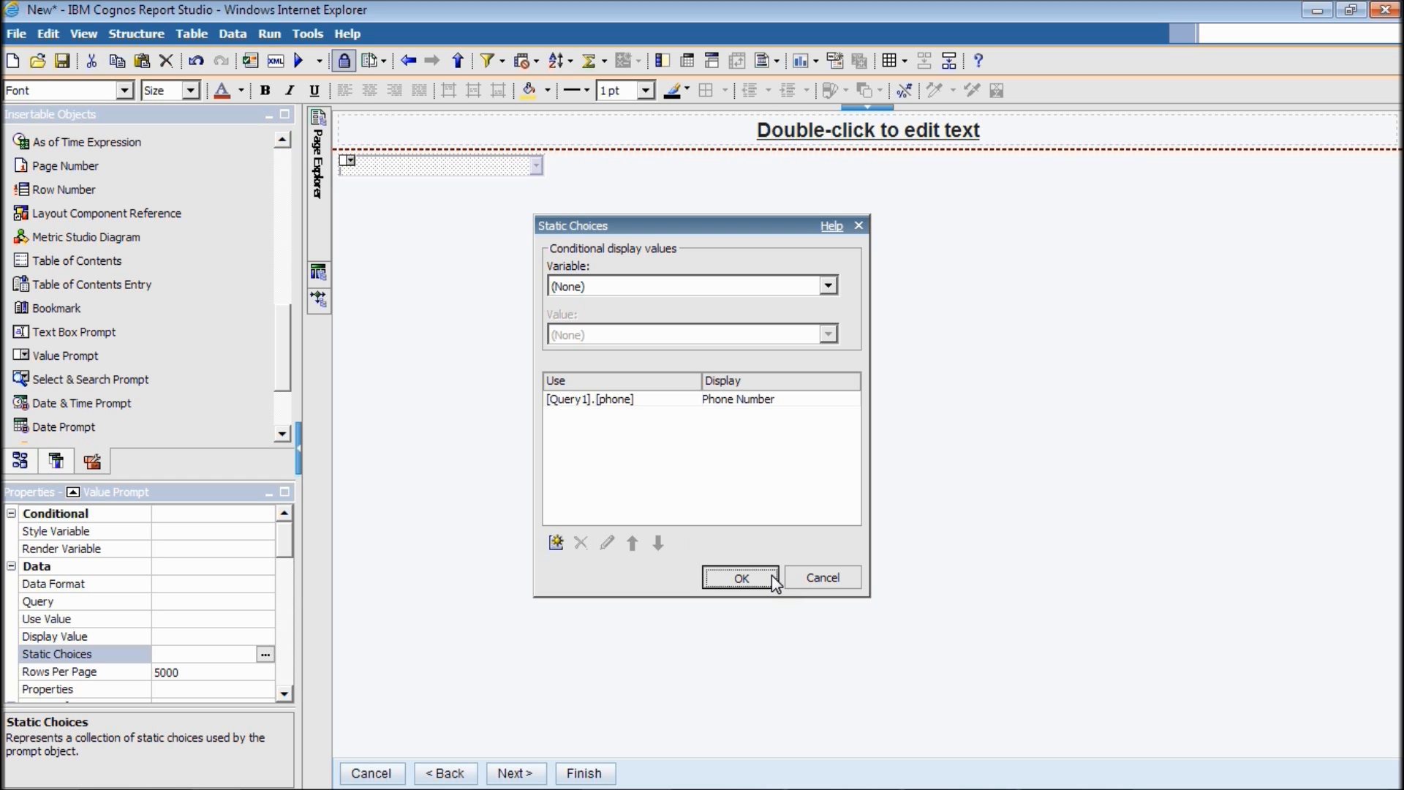
{"action": "key", "text": "alt+Tab"}
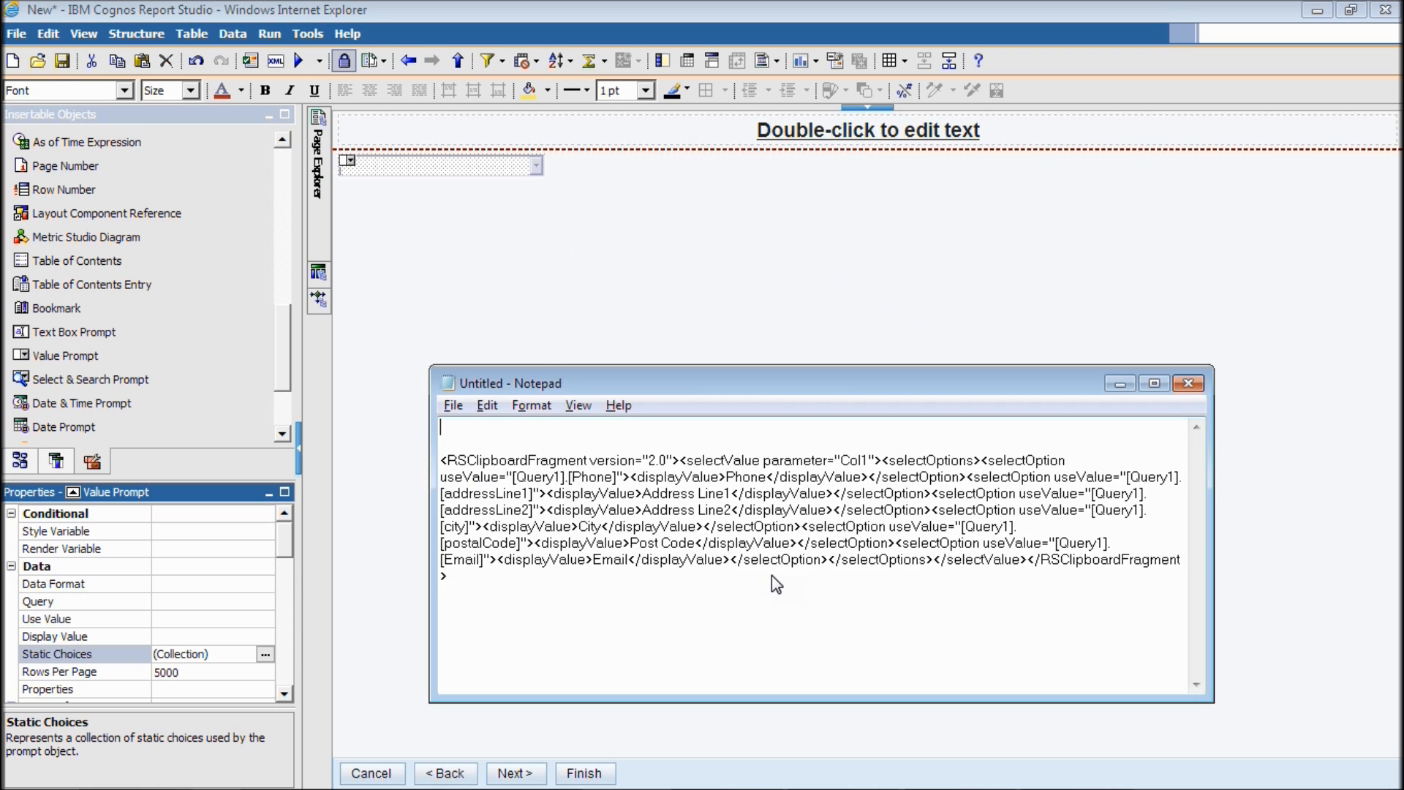
Copy the prepared choices XML from Notepad into Static Choices and confirm the six Use/Display pairs.
{"action": "left_click_drag", "start_coordinate": [505, 578], "coordinate": [441, 460]}
{"action": "key", "text": "alt+Tab"}
{"action": "left_click", "coordinate": [230, 656]}
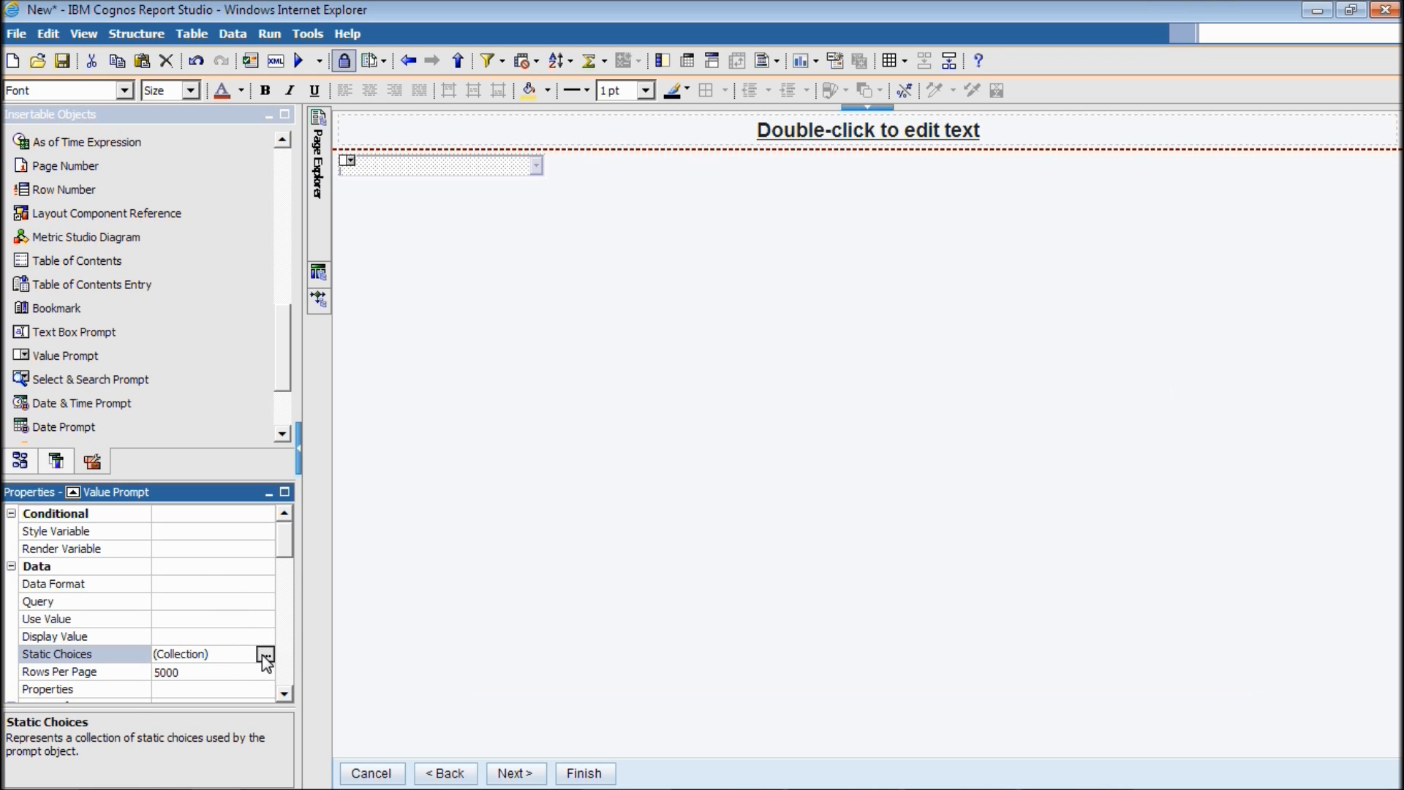
{"action": "left_click", "coordinate": [265, 653]}
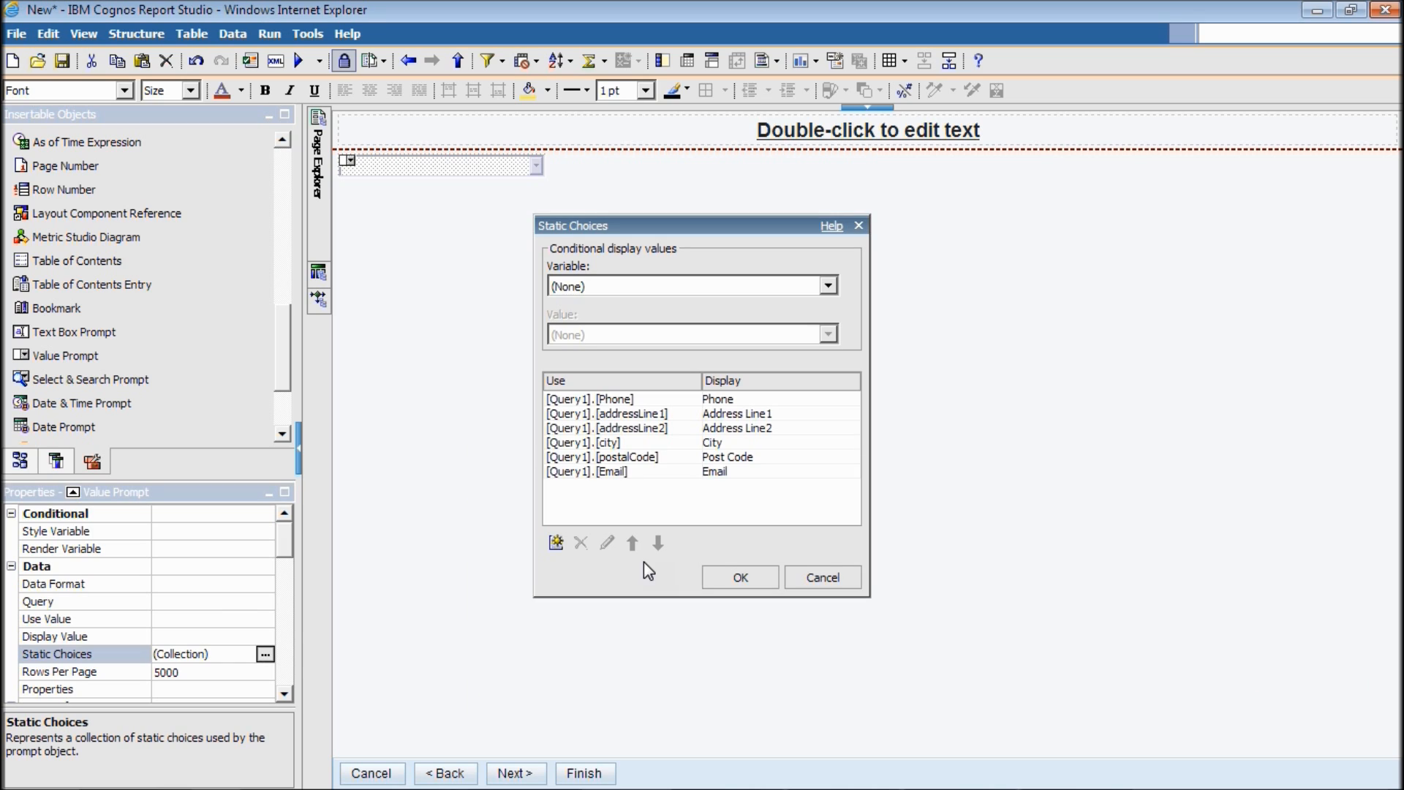
{"action": "left_click", "coordinate": [722, 579]}
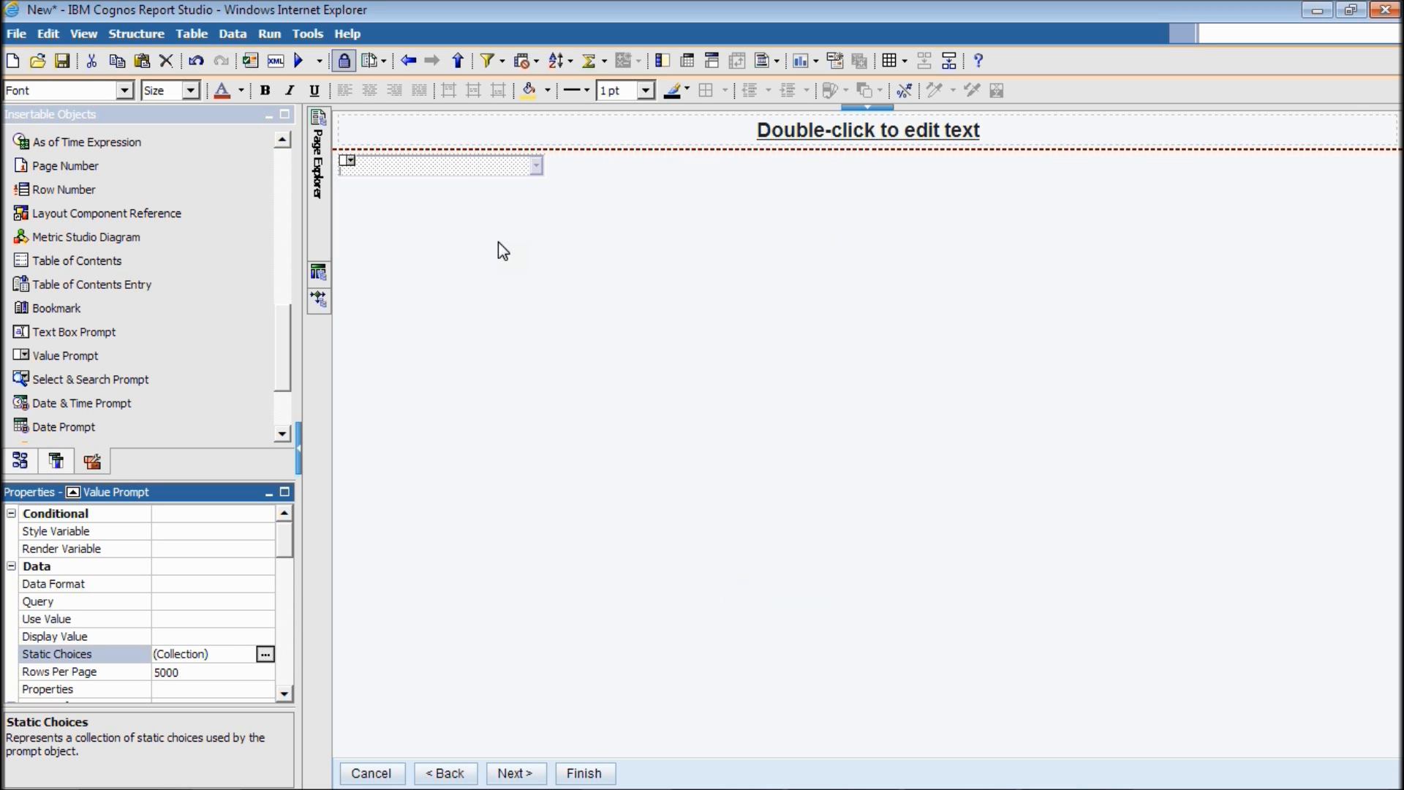
Copy the value prompt and paste a duplicate beside it on the prompt page.
{"action": "right_click", "coordinate": [464, 174]}
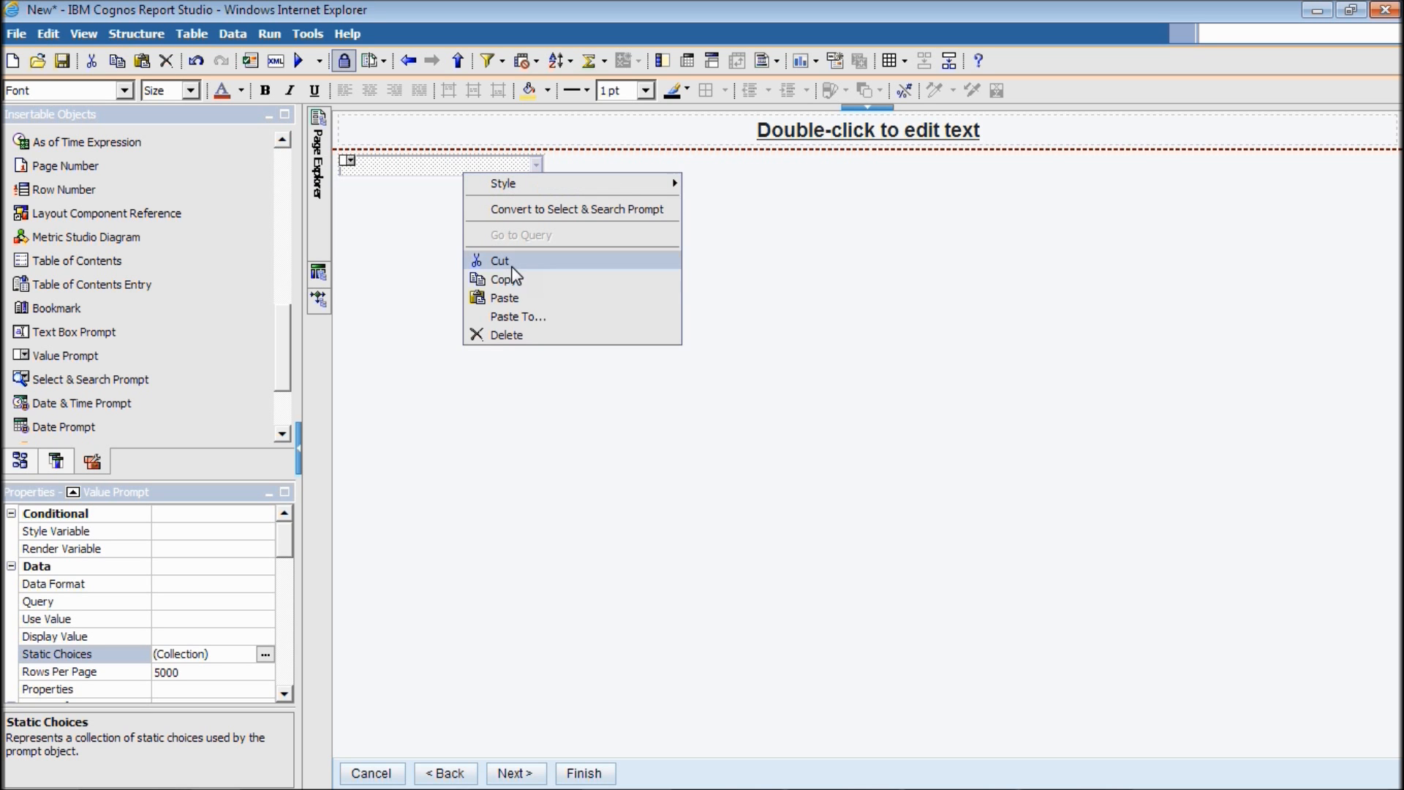
{"action": "left_click", "coordinate": [509, 286]}
{"action": "left_click", "coordinate": [665, 207]}
{"action": "right_click", "coordinate": [665, 202]}
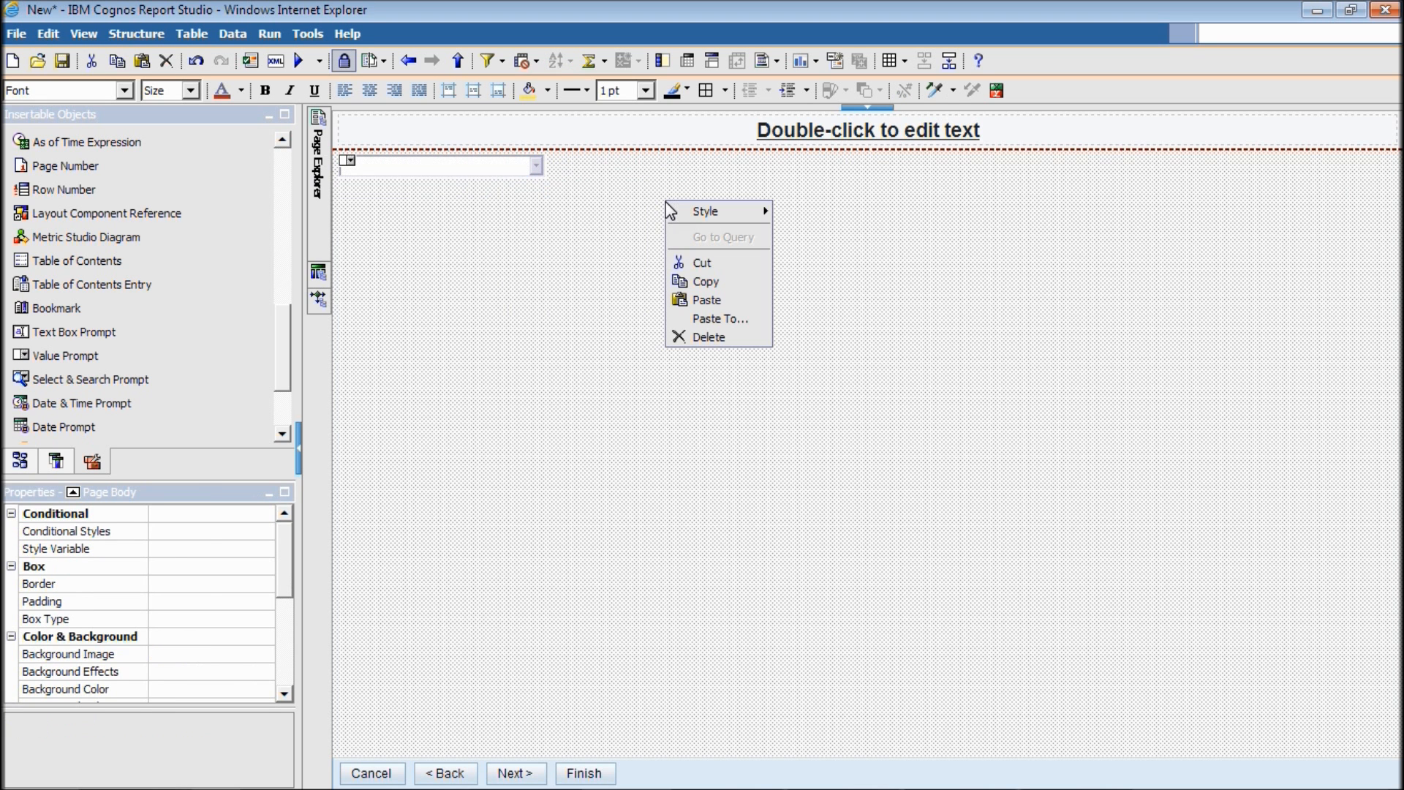
{"action": "left_click", "coordinate": [708, 301]}
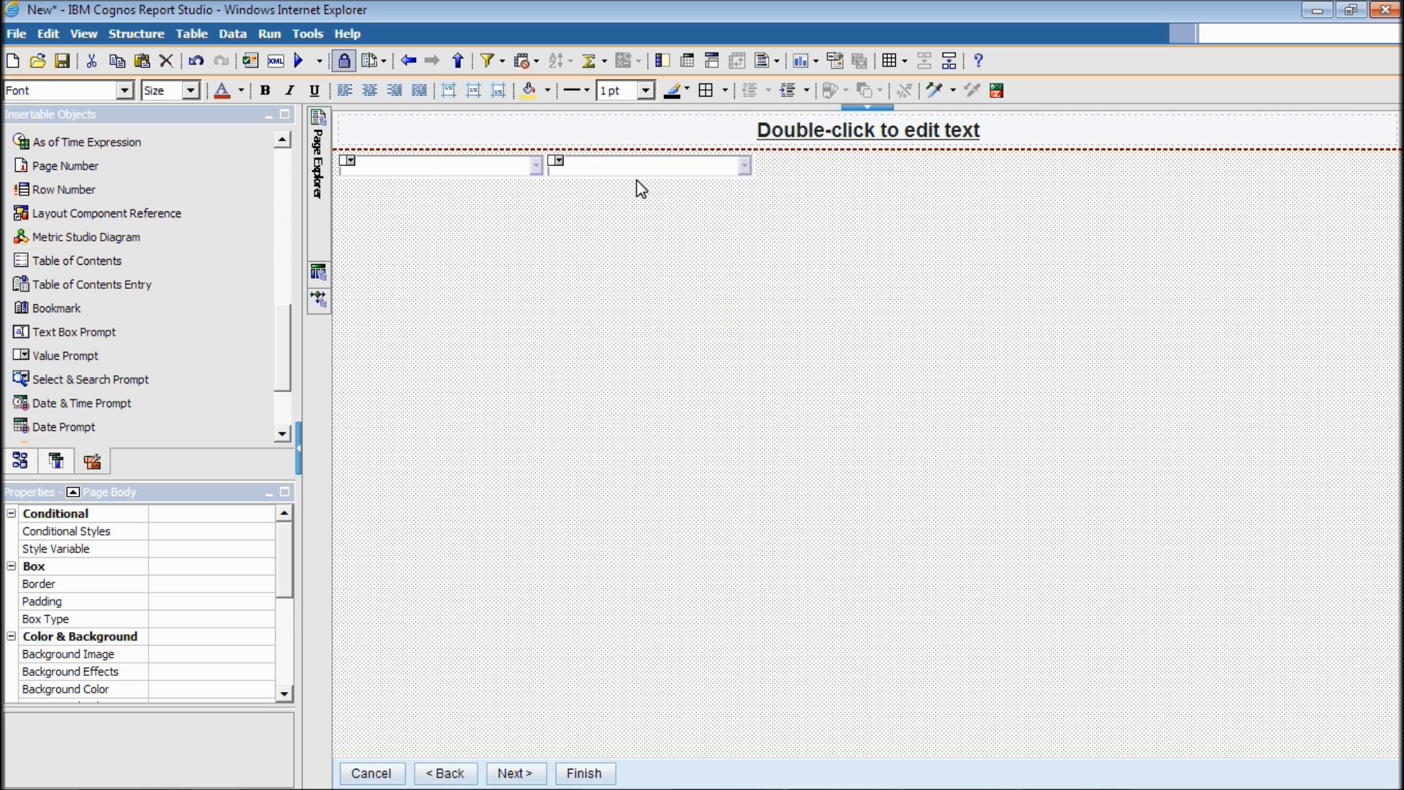
Set the pasted prompt's Parameter property to col2.
{"action": "left_click", "coordinate": [618, 171]}
{"action": "left_click_drag", "start_coordinate": [284, 555], "coordinate": [266, 605]}
{"action": "left_click", "coordinate": [265, 595]}
{"action": "left_click", "coordinate": [266, 613]}
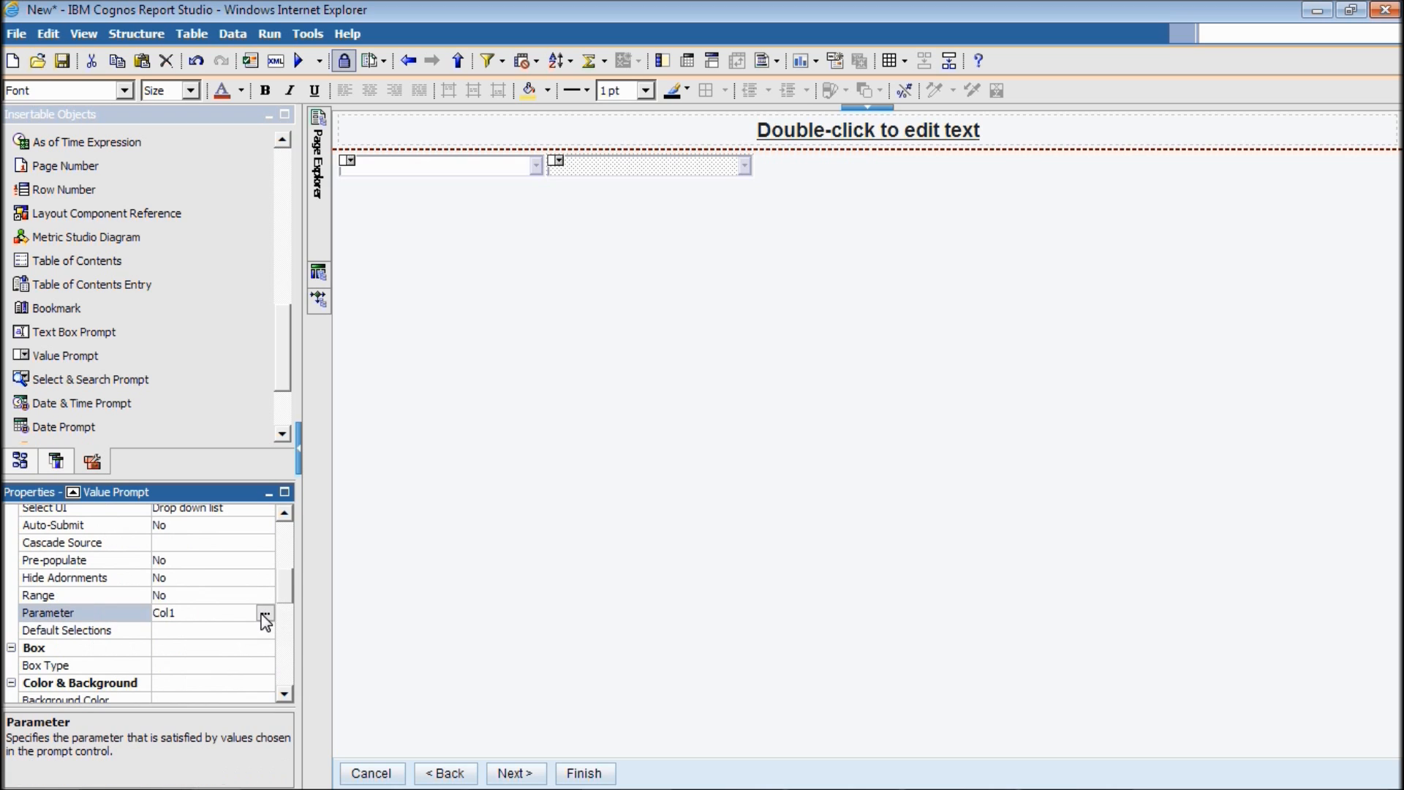
{"action": "left_click", "coordinate": [265, 615]}
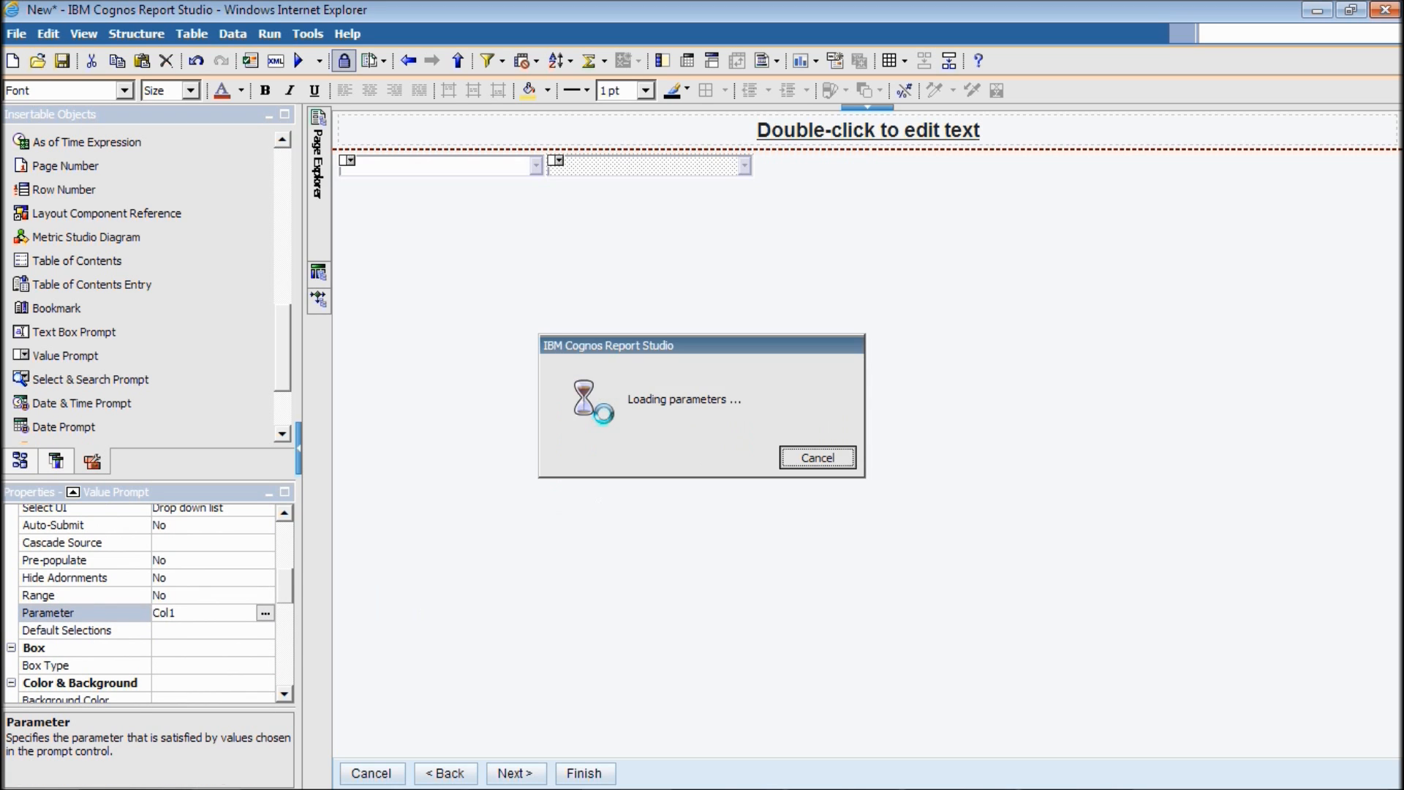
{"action": "left_click", "coordinate": [820, 398]}
{"action": "left_click", "coordinate": [713, 453]}
{"action": "left_click", "coordinate": [702, 437]}
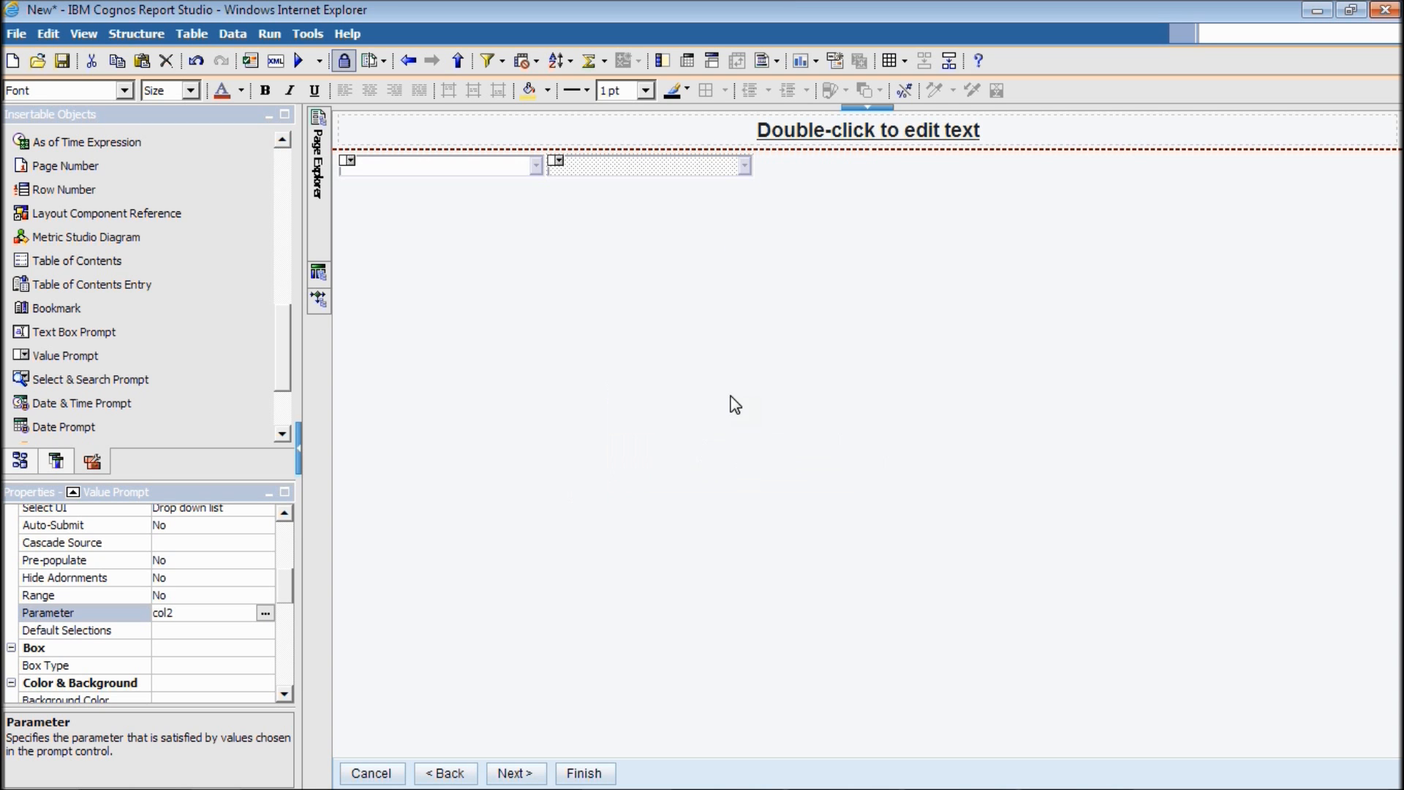
Paste a third value prompt onto the prompt page, bind it to parameter col3, then save.
{"action": "right_click", "coordinate": [765, 218]}
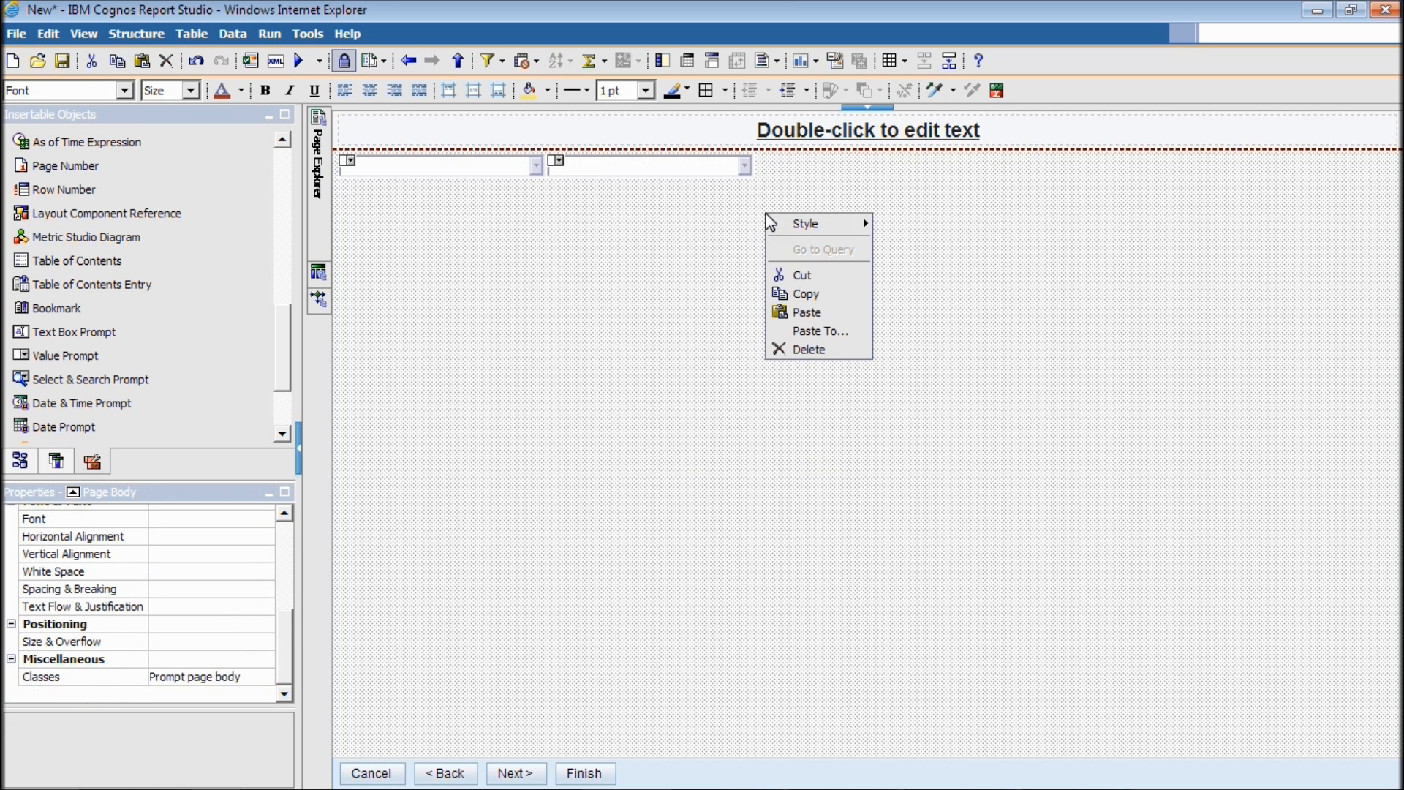
{"action": "left_click", "coordinate": [809, 312]}
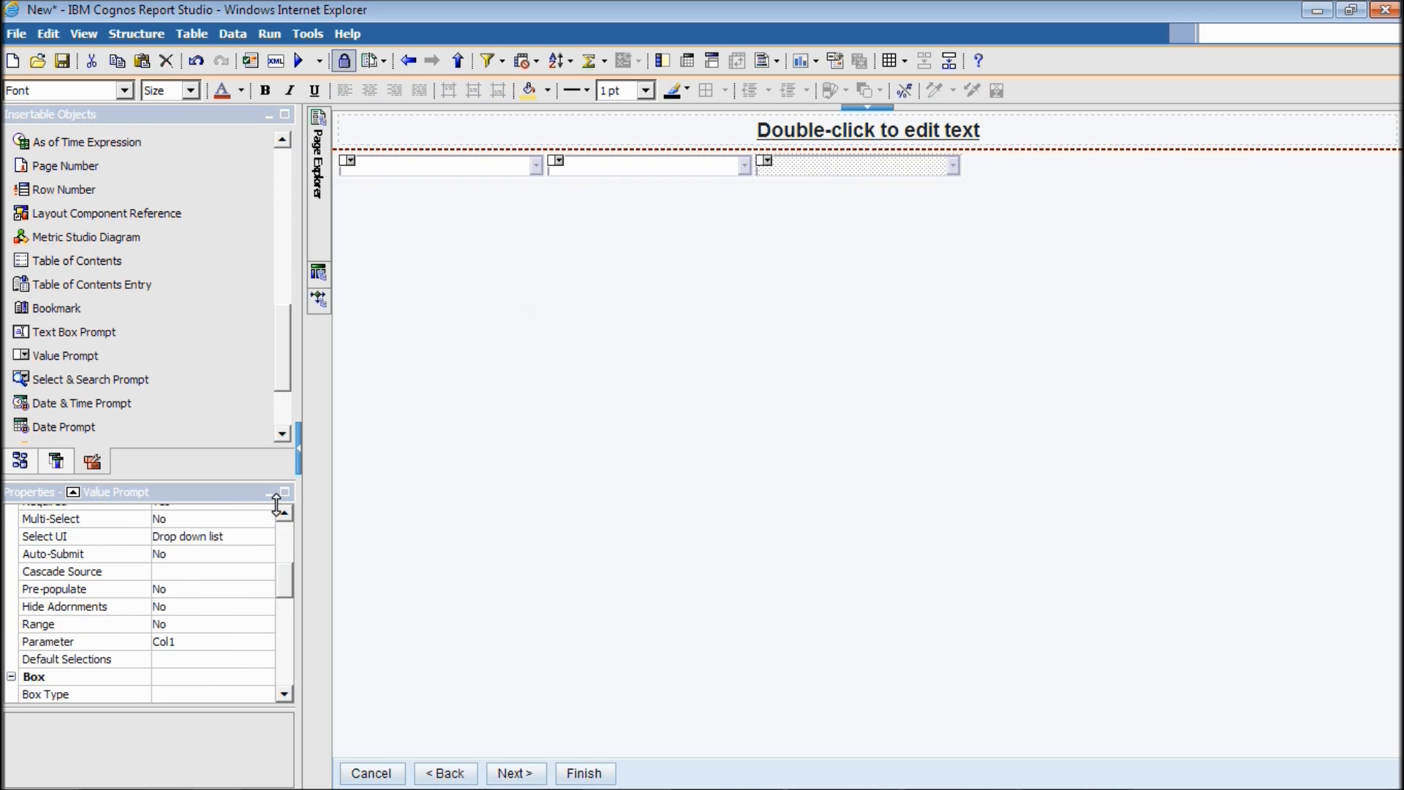
{"action": "left_click", "coordinate": [249, 661]}
{"action": "left_click", "coordinate": [253, 642]}
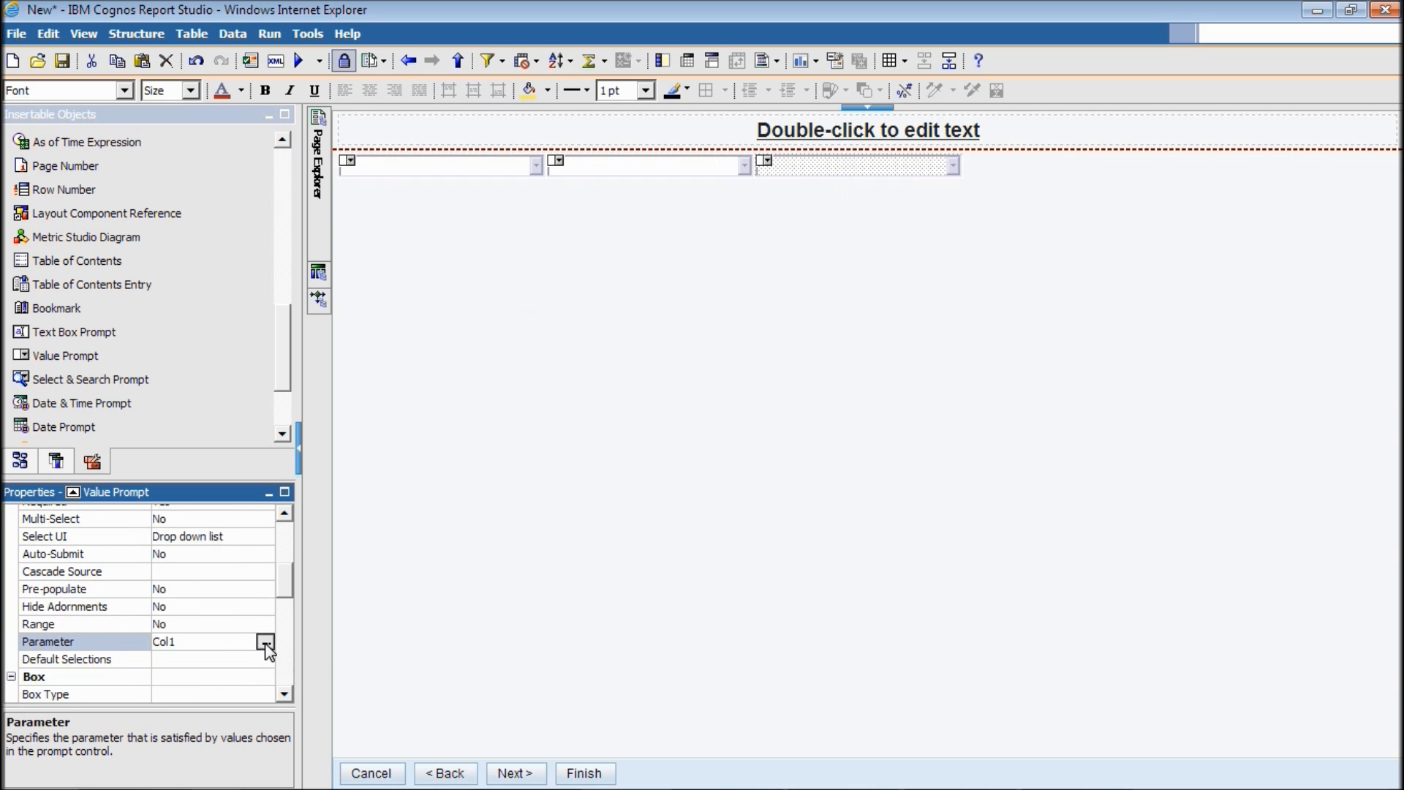
{"action": "left_click", "coordinate": [266, 641]}
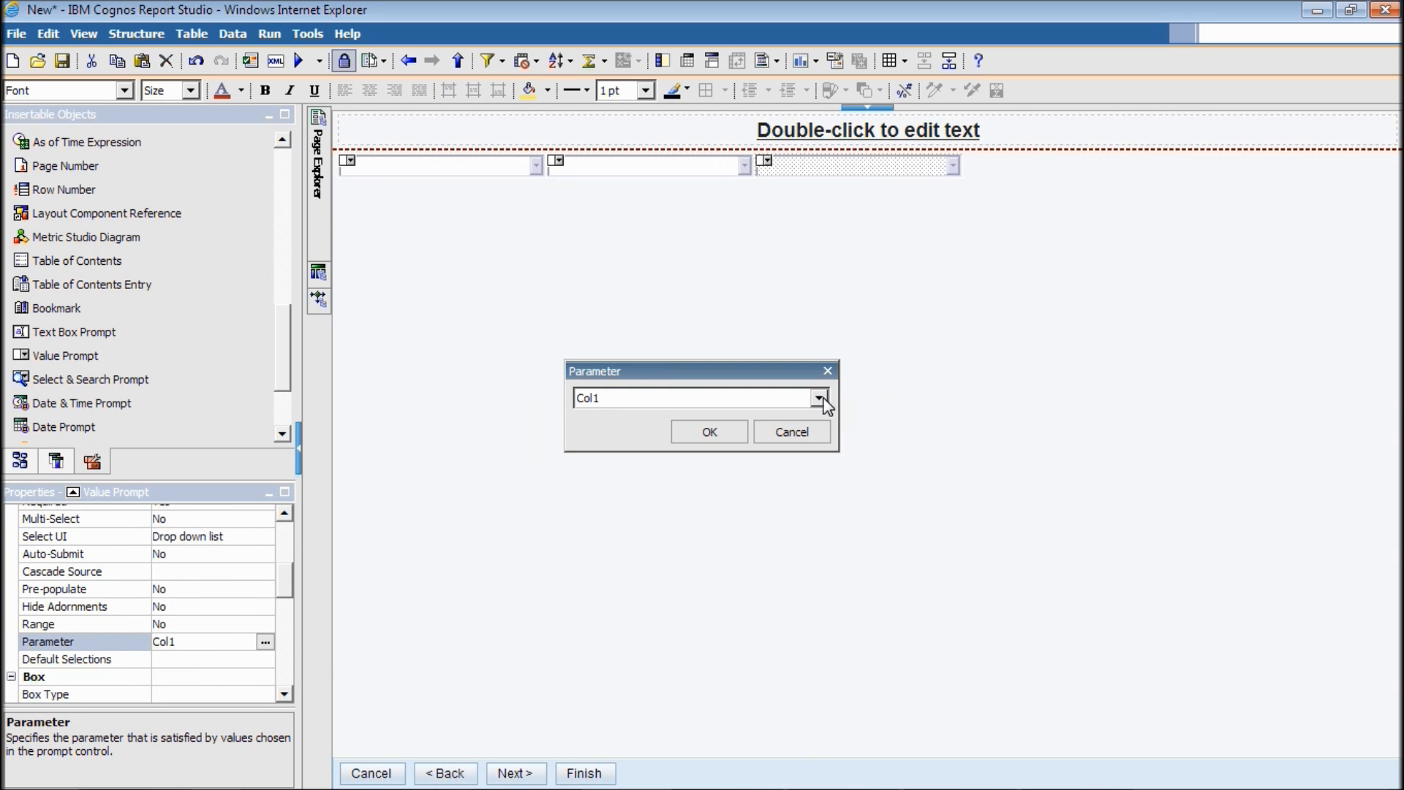
{"action": "left_click", "coordinate": [819, 399]}
{"action": "left_click", "coordinate": [597, 468]}
{"action": "left_click", "coordinate": [688, 439]}
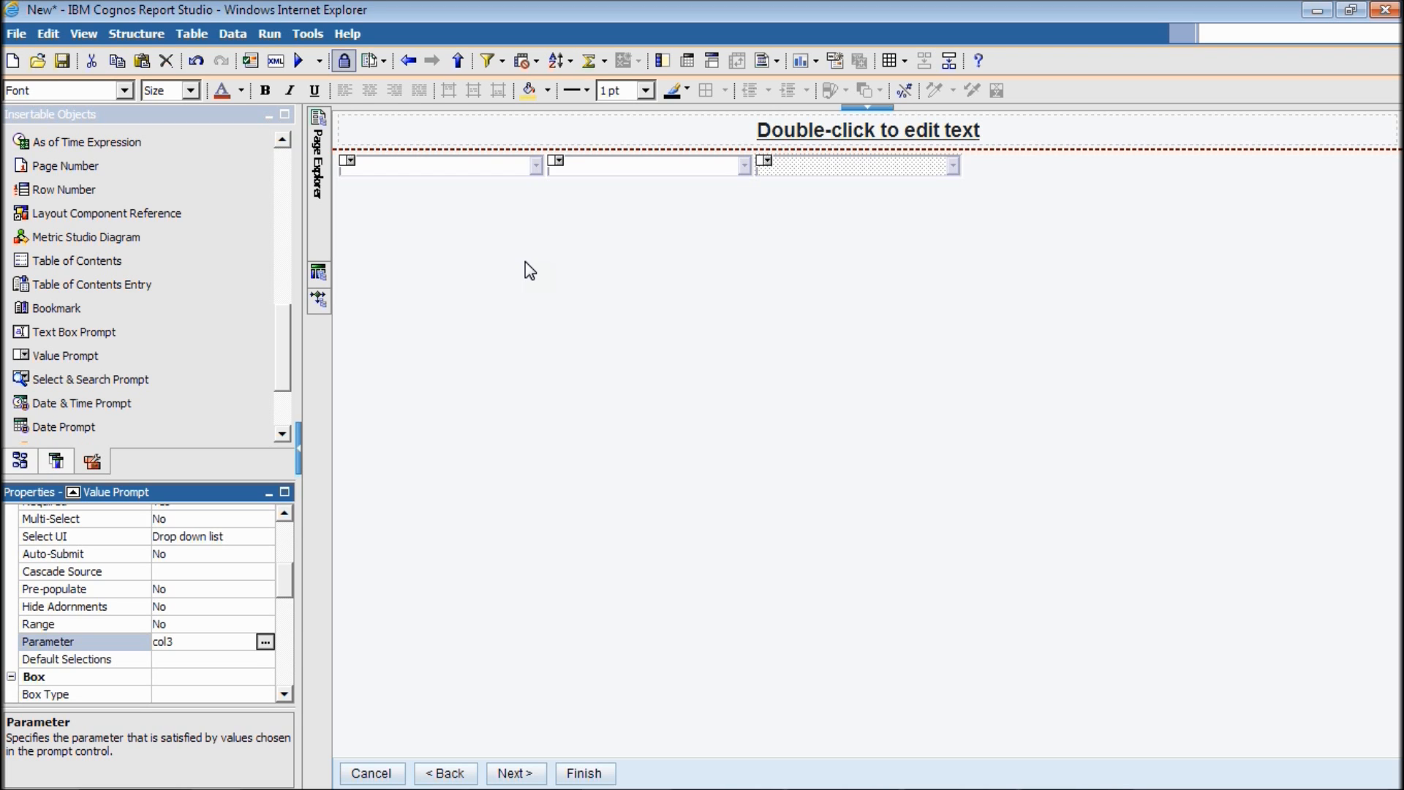
{"action": "left_click", "coordinate": [62, 61]}
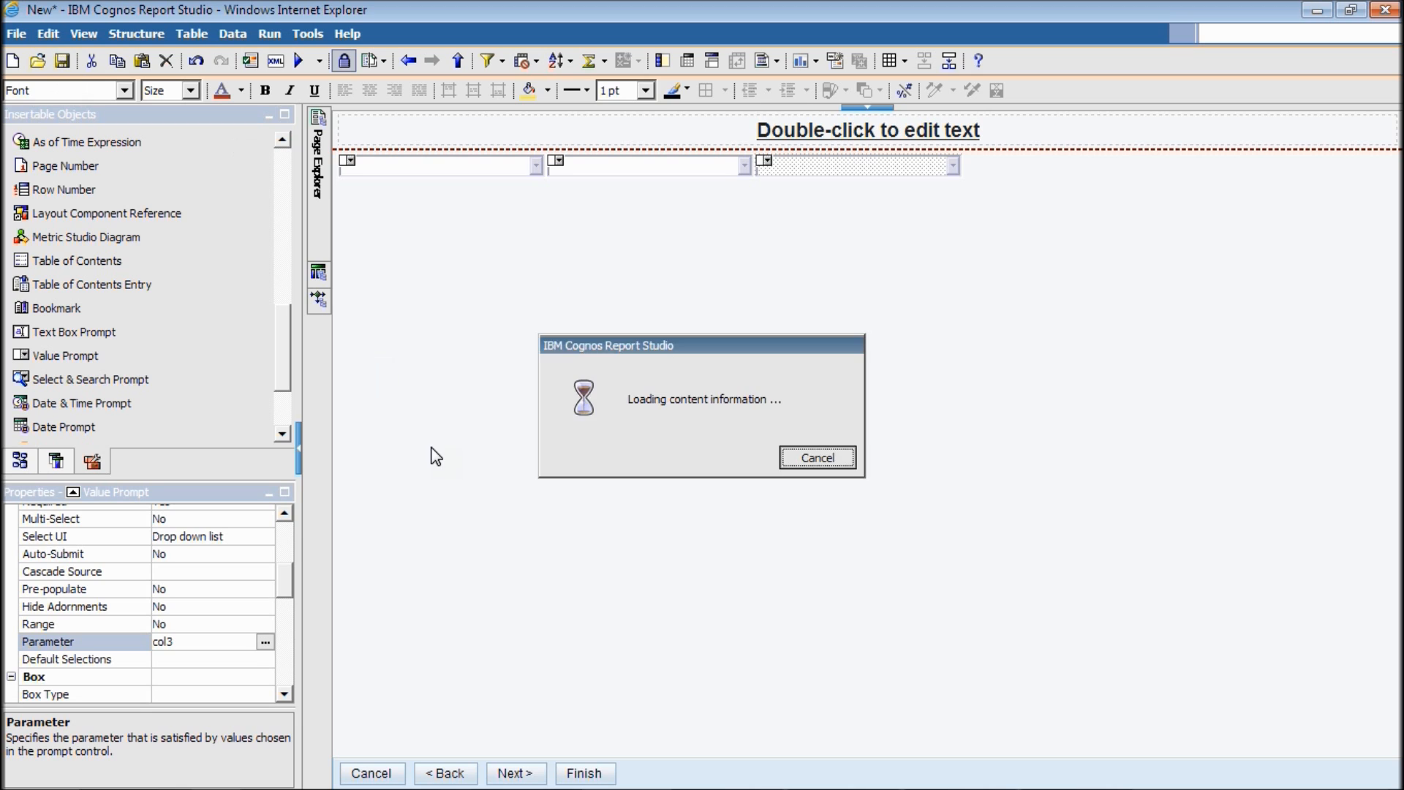
Save the report under the name 7.1 and run it.
{"action": "type", "text": "7.1"}
{"action": "left_click", "coordinate": [856, 563]}
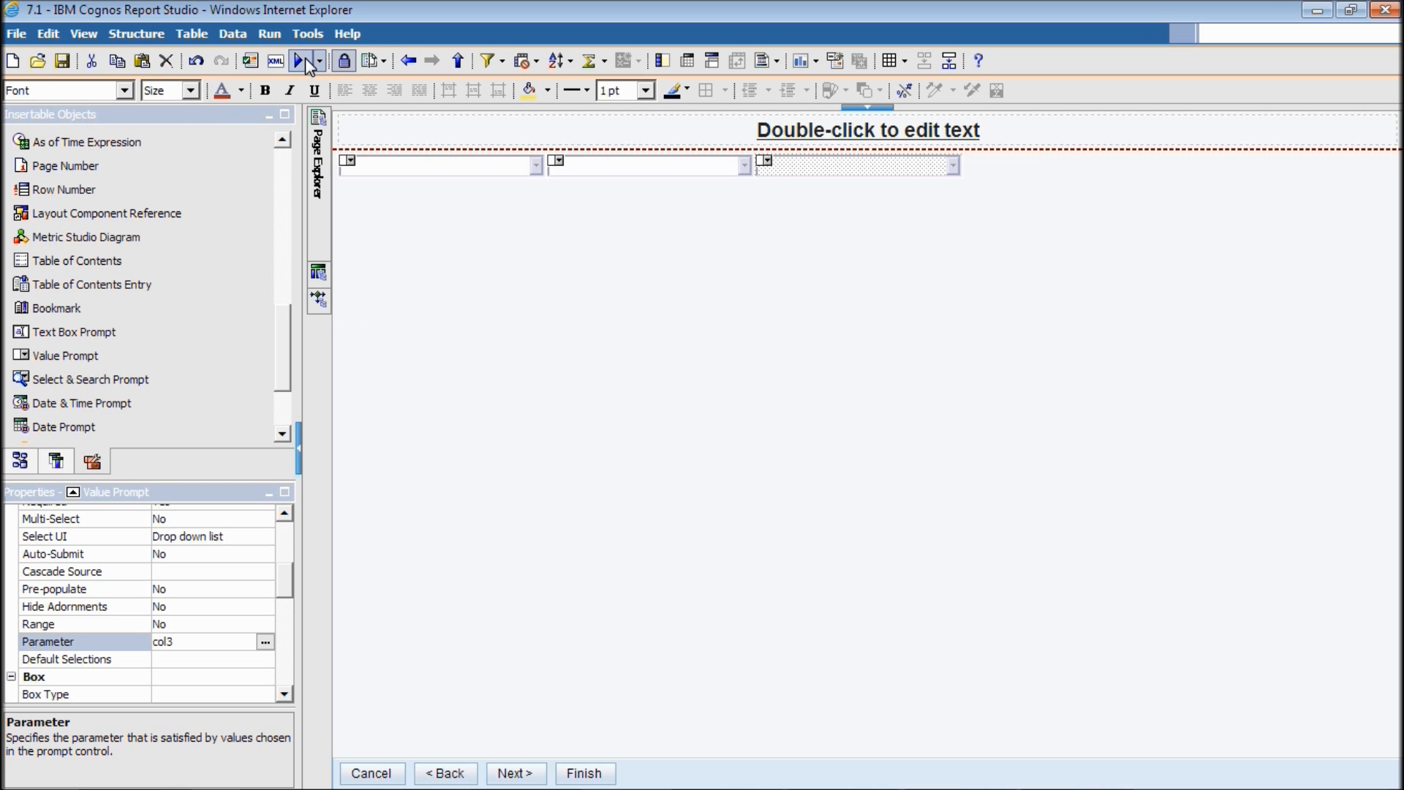
{"action": "left_click", "coordinate": [304, 59]}
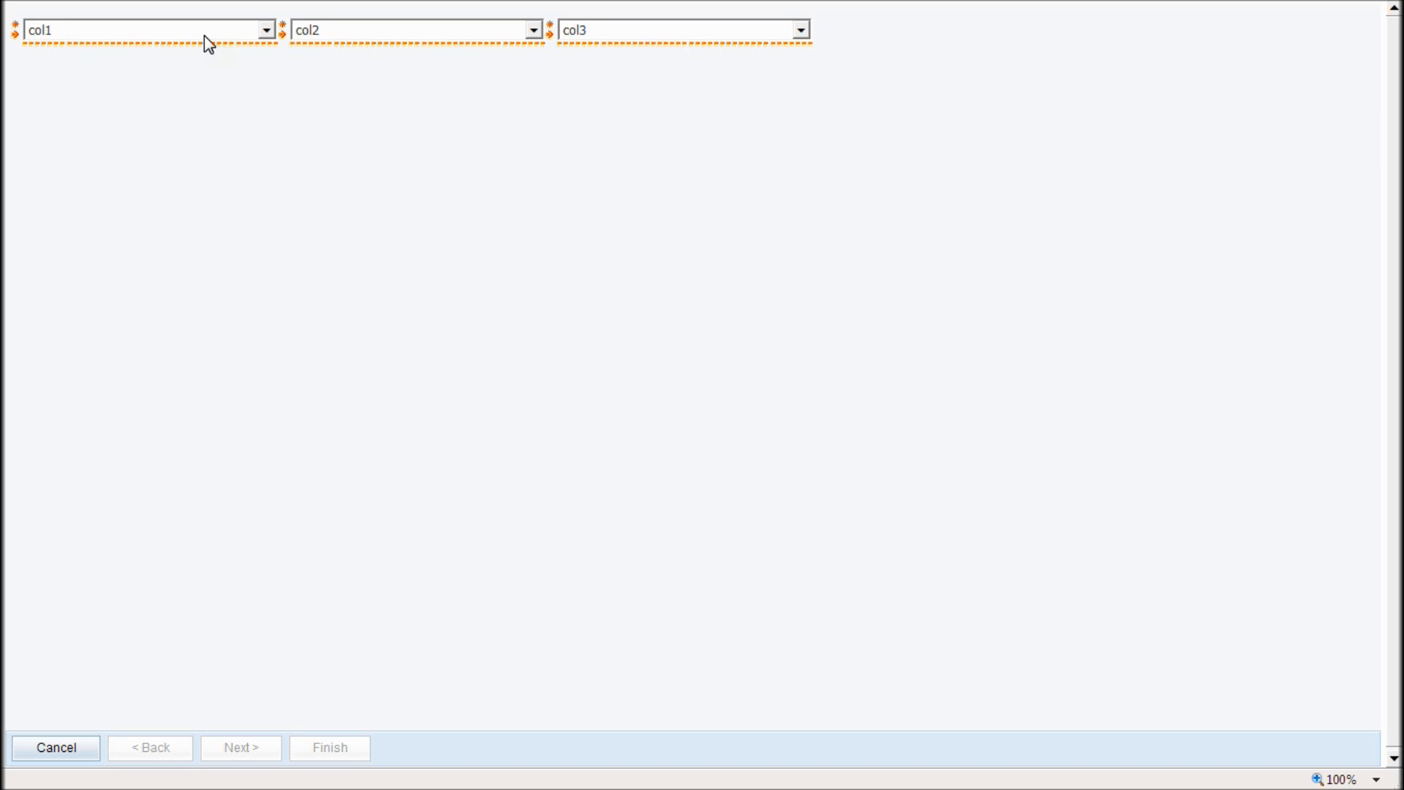
Pick City, Email and Phone for Columns 1–3 in the prompts and finish.
{"action": "left_click", "coordinate": [204, 35]}
{"action": "left_click", "coordinate": [174, 132]}
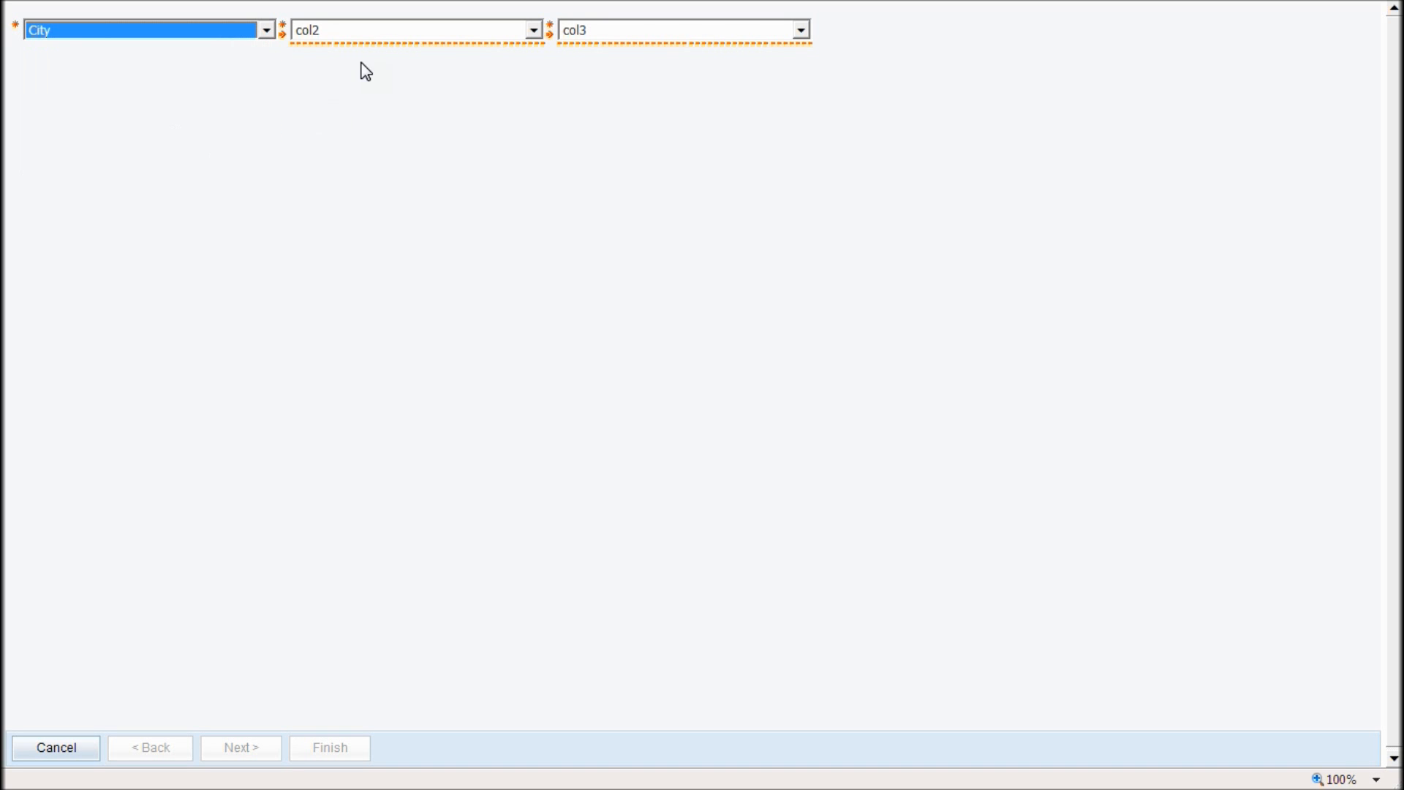
{"action": "left_click", "coordinate": [384, 32]}
{"action": "left_click", "coordinate": [375, 176]}
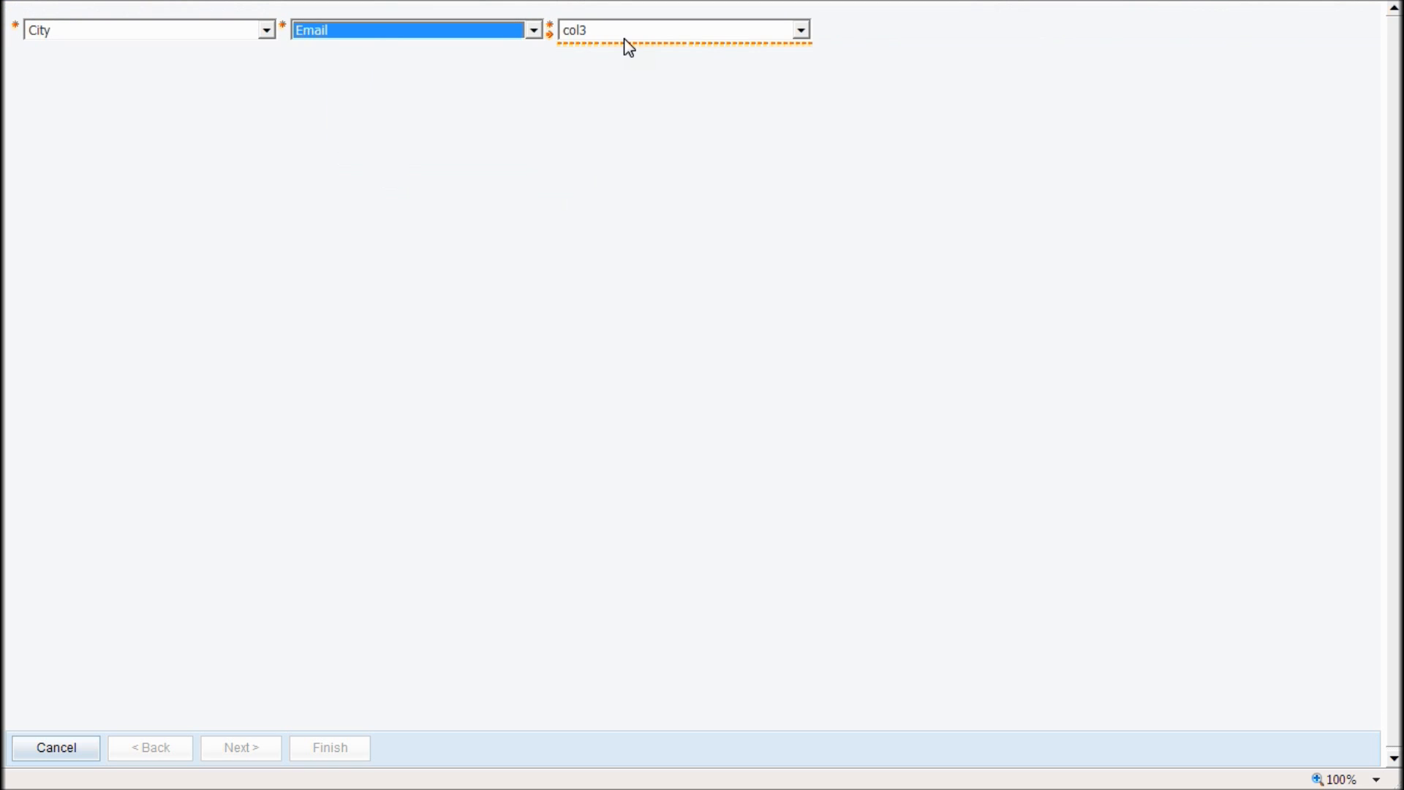
{"action": "left_click", "coordinate": [627, 33]}
{"action": "left_click", "coordinate": [617, 84]}
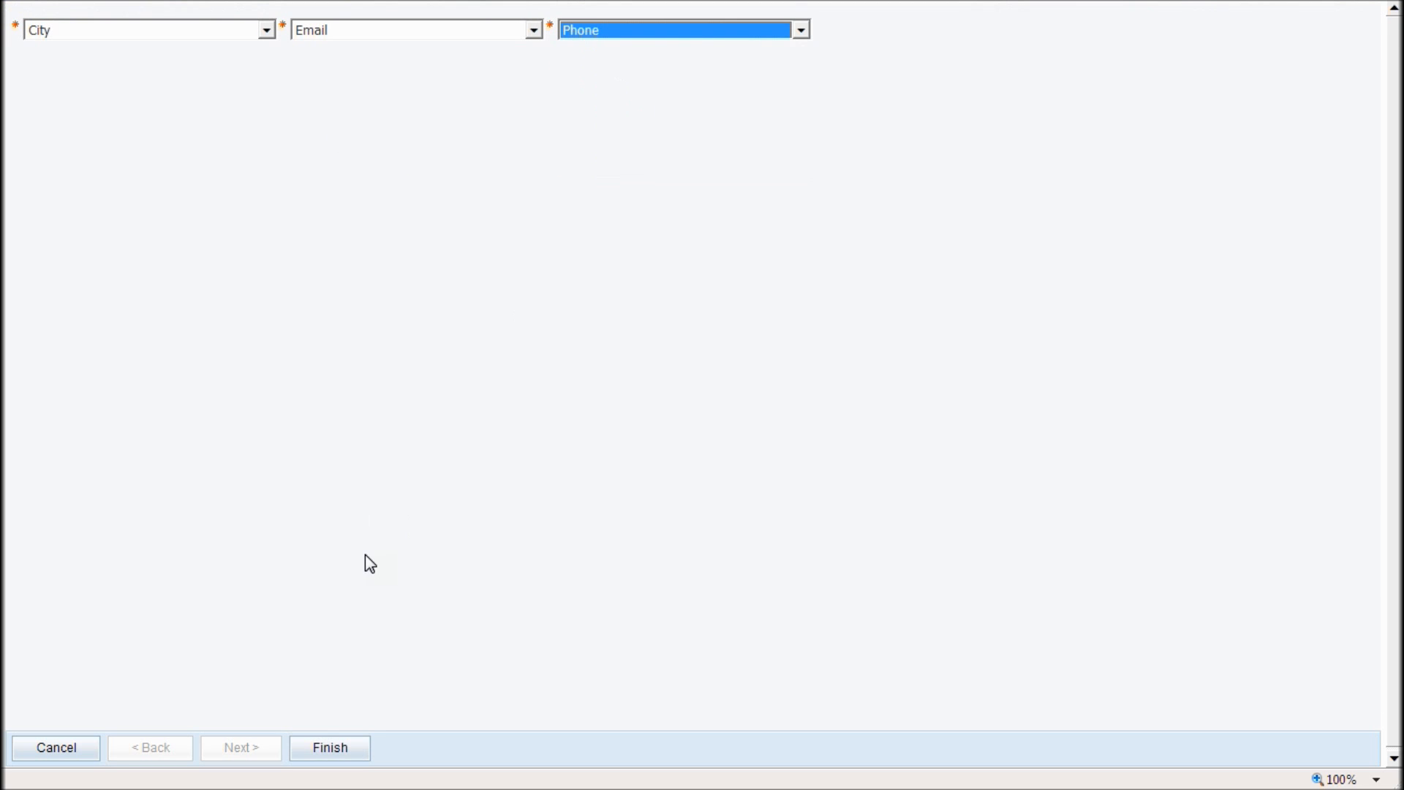
{"action": "left_click", "coordinate": [327, 749]}
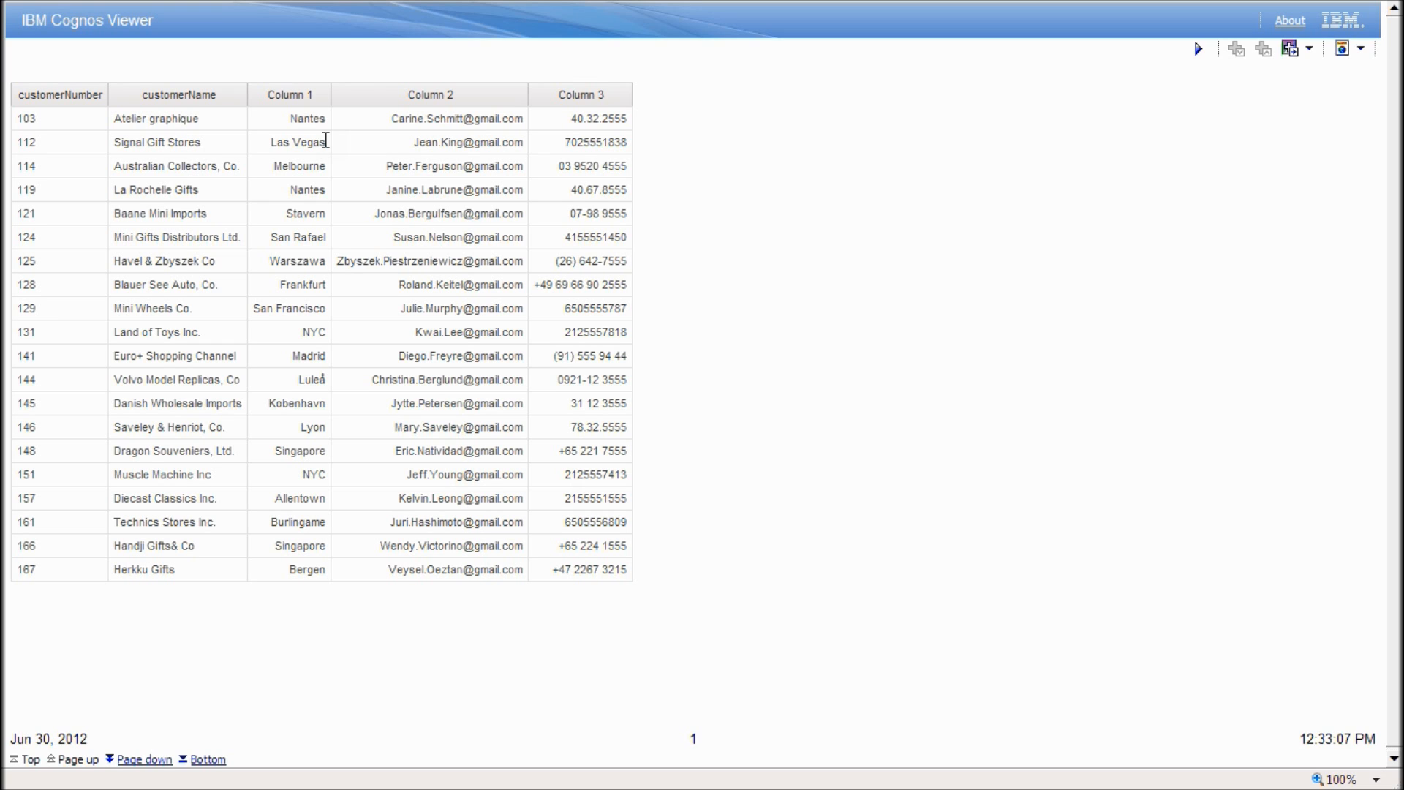
{"action": "left_click_drag", "start_coordinate": [348, 121], "coordinate": [648, 122]}
{"action": "left_click", "coordinate": [648, 122]}
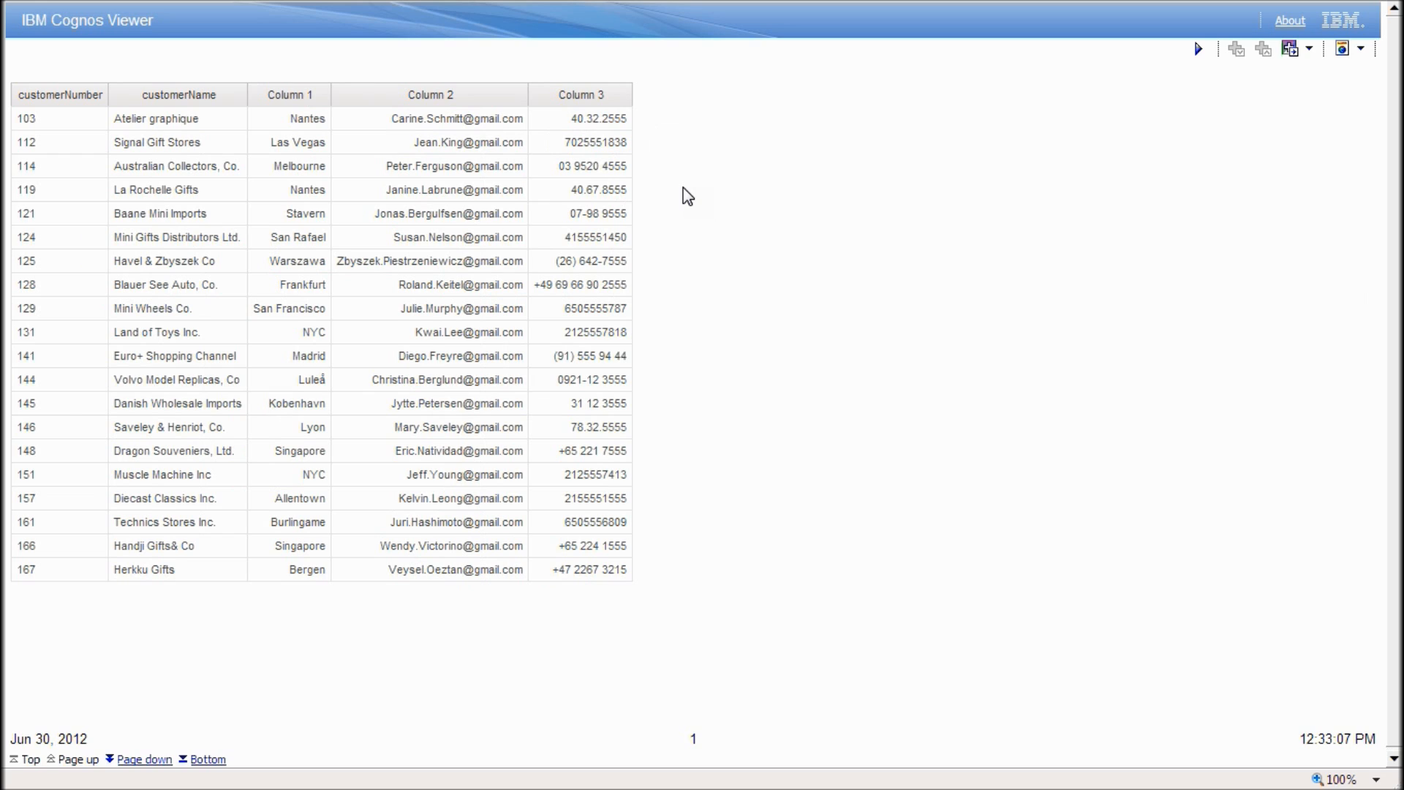